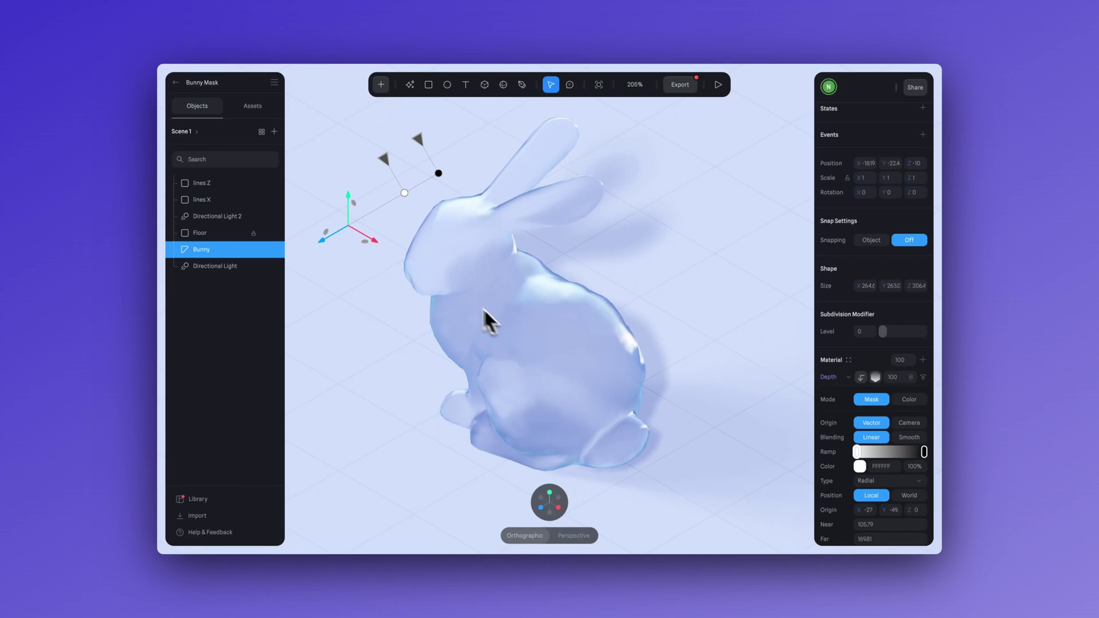
# Drag the depth layer's origin gizmo onto the bunny's neck
pyautogui.moveTo(376, 241); pyautogui.dragTo(491, 319)
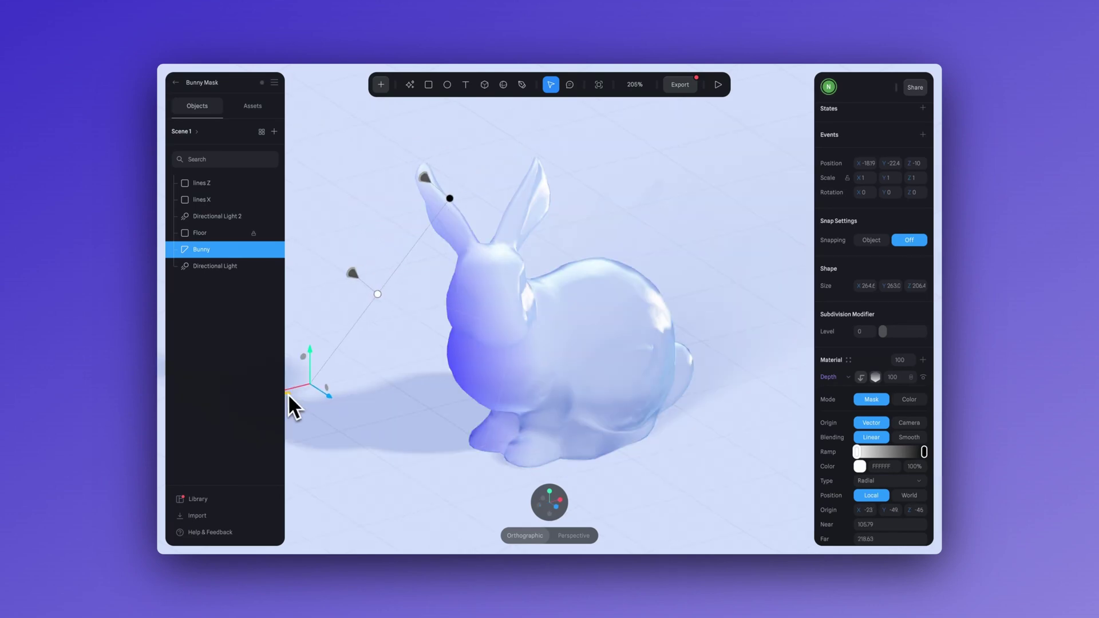
pyautogui.moveTo(288, 393); pyautogui.dragTo(417, 278)
pyautogui.moveTo(578, 249); pyautogui.dragTo(385, 312)
# Preview the depth gradient in Color mode, tighten Far, return to Mask, and shift the origin along X
pyautogui.click(908, 400)
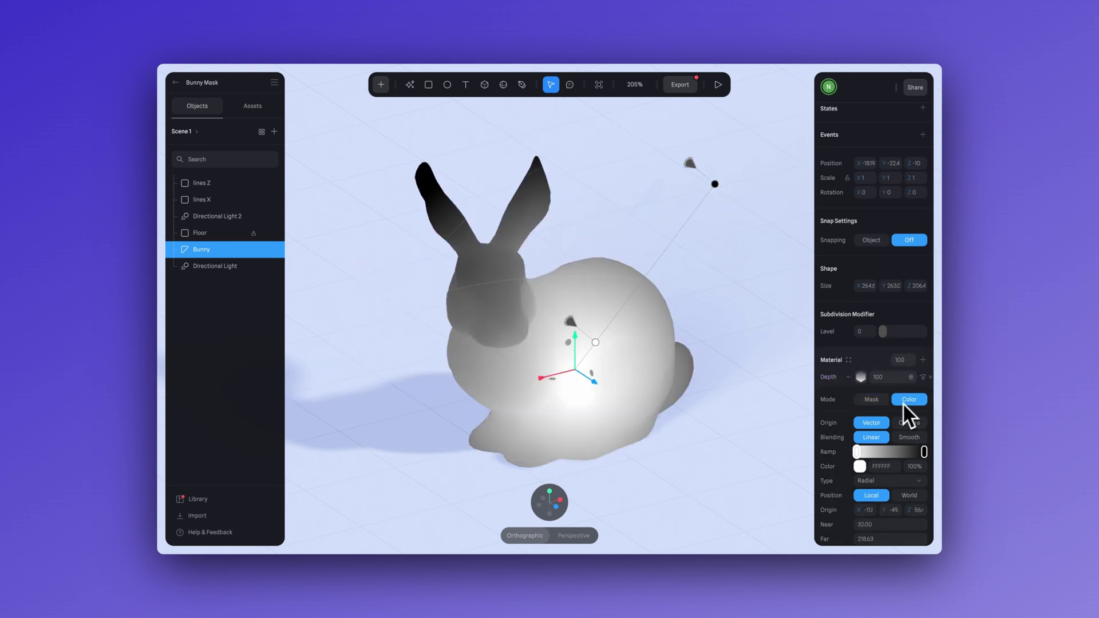
pyautogui.moveTo(688, 170); pyautogui.dragTo(743, 209)
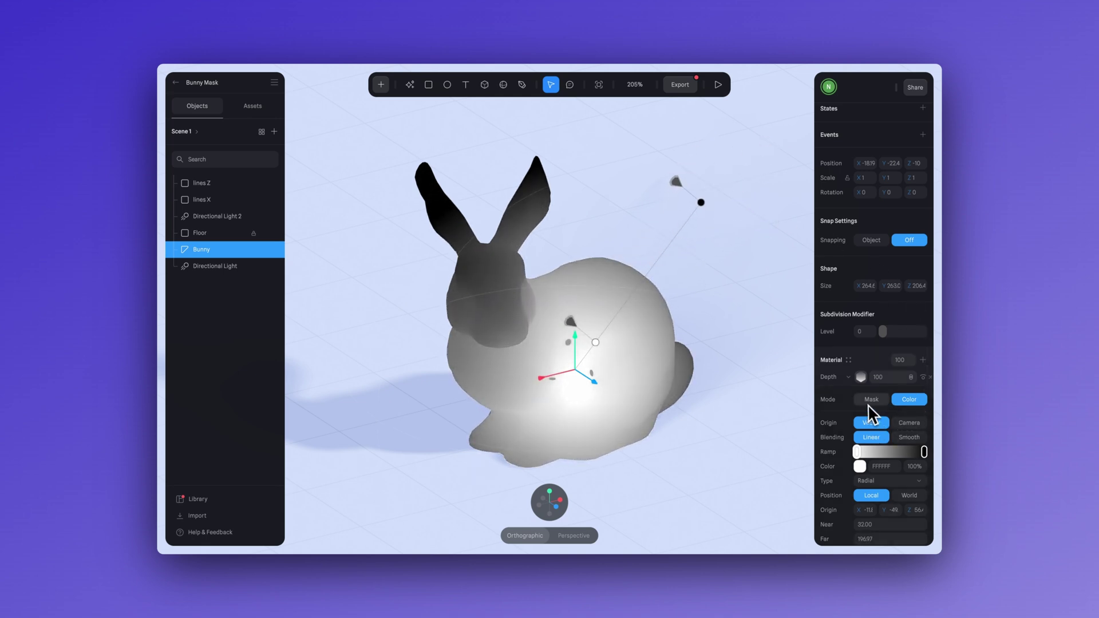
pyautogui.click(870, 400)
pyautogui.moveTo(548, 379); pyautogui.dragTo(300, 402)
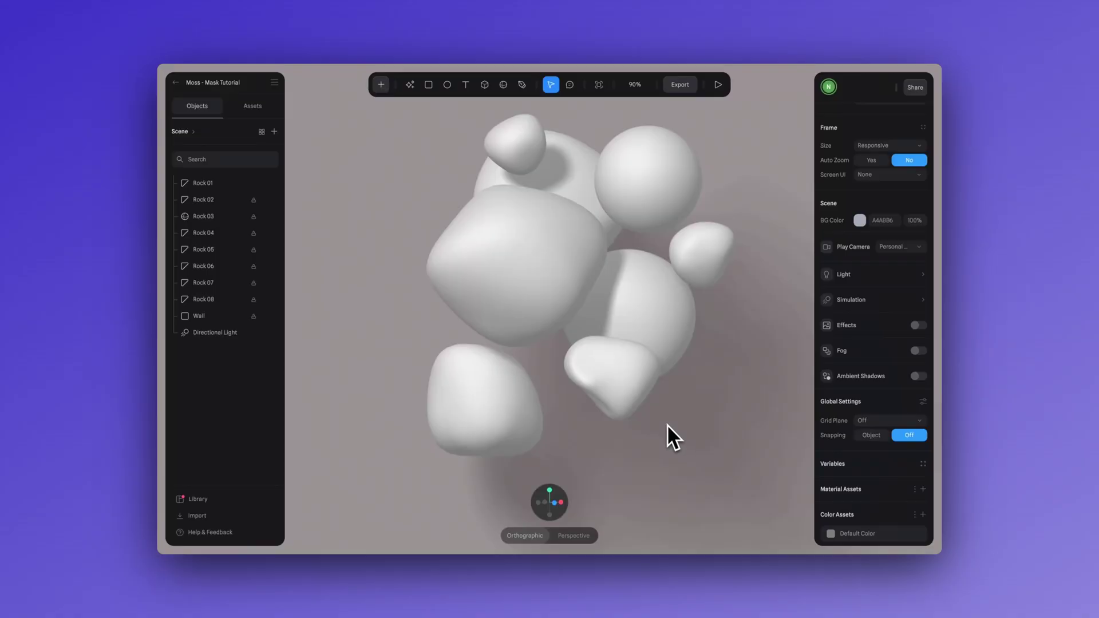
# Select Rock 01 and add an Image layer to its material, placed below Lighting
pyautogui.moveTo(667, 424)
pyautogui.mouseDown()
pyautogui.moveTo(706, 425)
pyautogui.moveTo(672, 430)
pyautogui.mouseUp()
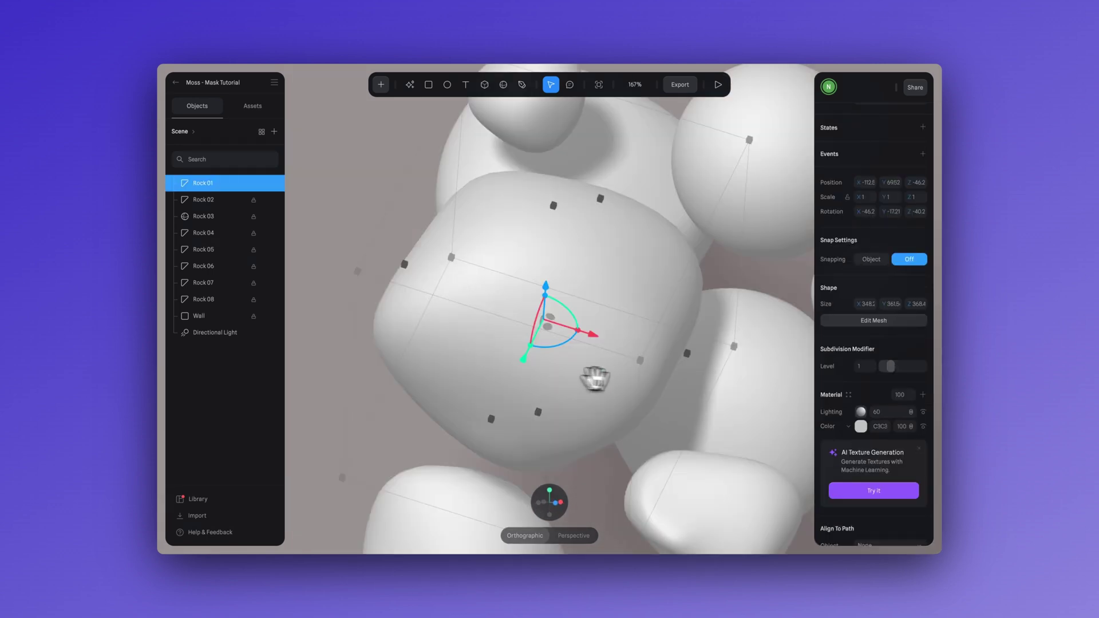
pyautogui.press('Escape')
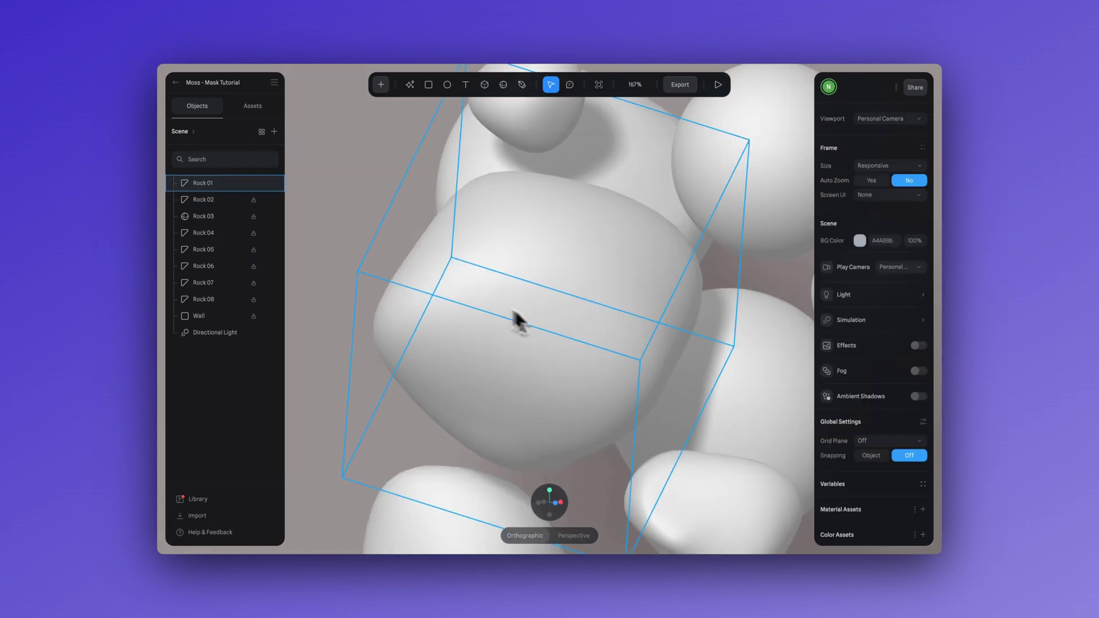
pyautogui.click(514, 314)
pyautogui.scroll(-2, 836, 395)
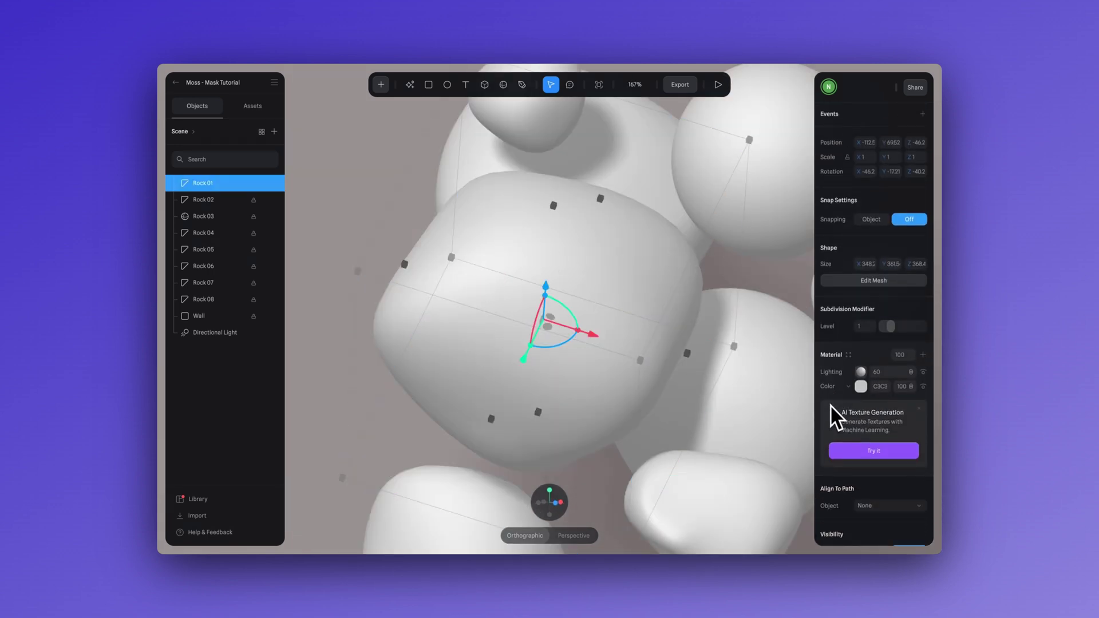
pyautogui.scroll(-3, 830, 404)
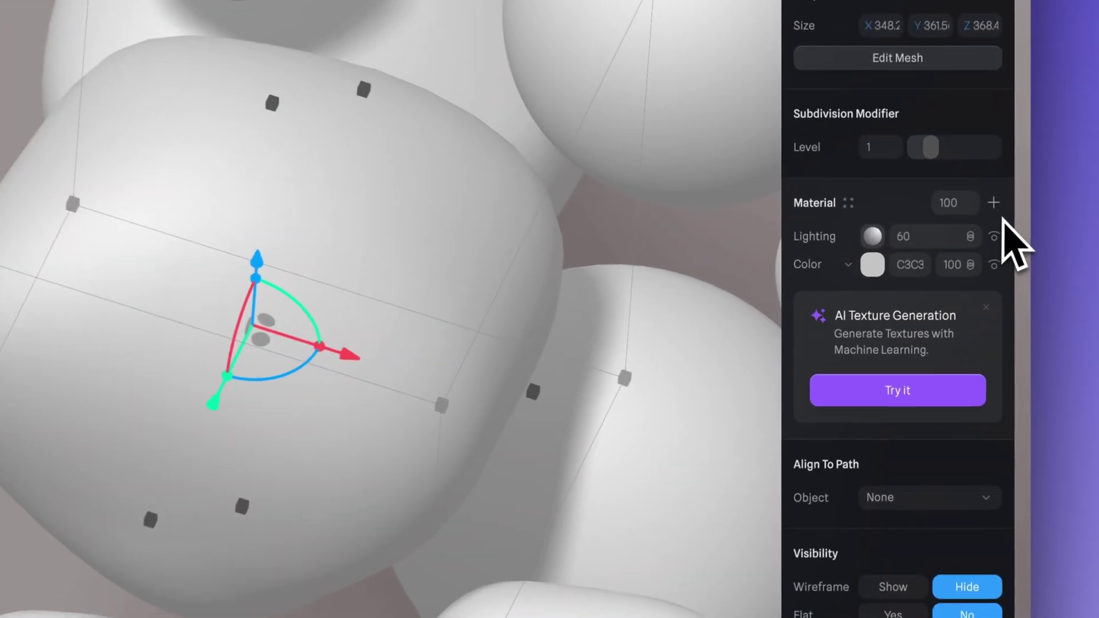
pyautogui.click(923, 257)
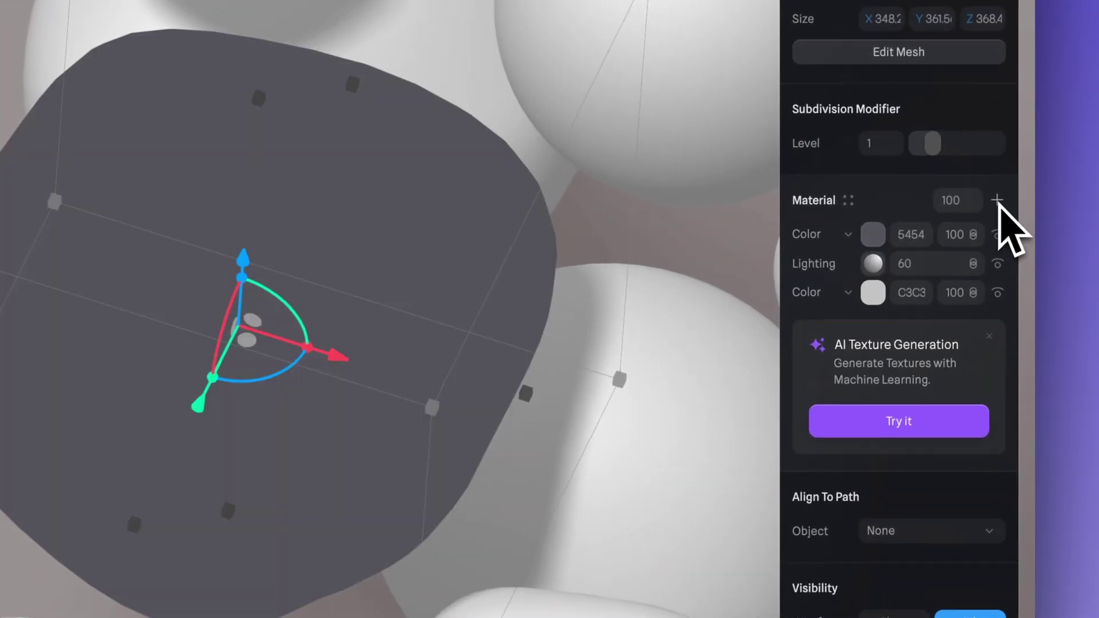
pyautogui.click(854, 235)
pyautogui.click(797, 179)
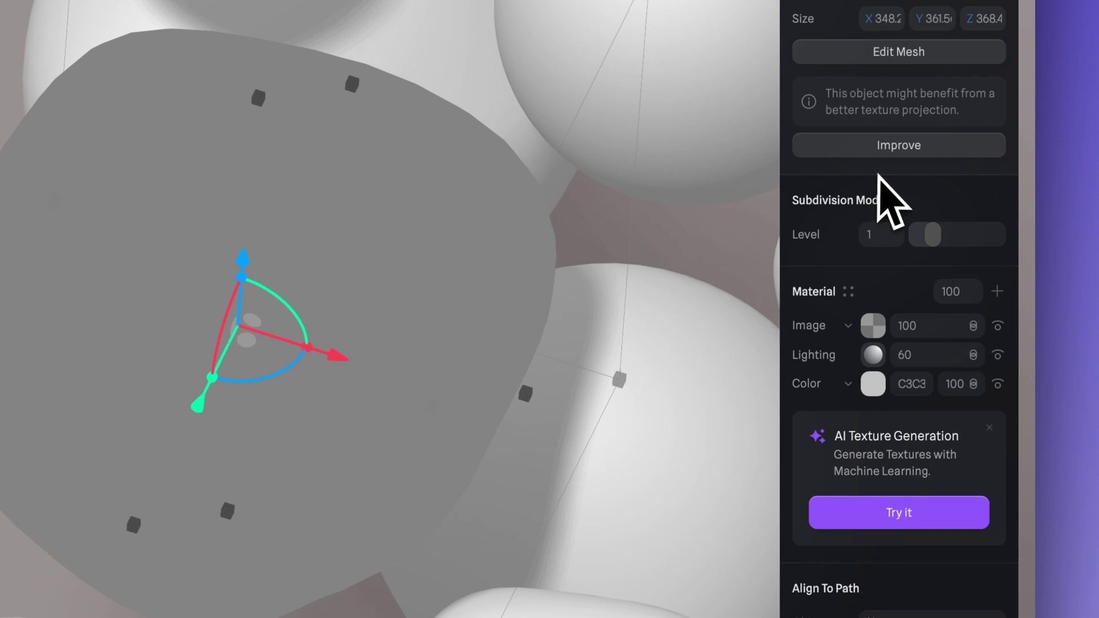
pyautogui.moveTo(809, 325)
pyautogui.mouseDown()
pyautogui.moveTo(809, 299)
pyautogui.moveTo(810, 361)
pyautogui.mouseUp()
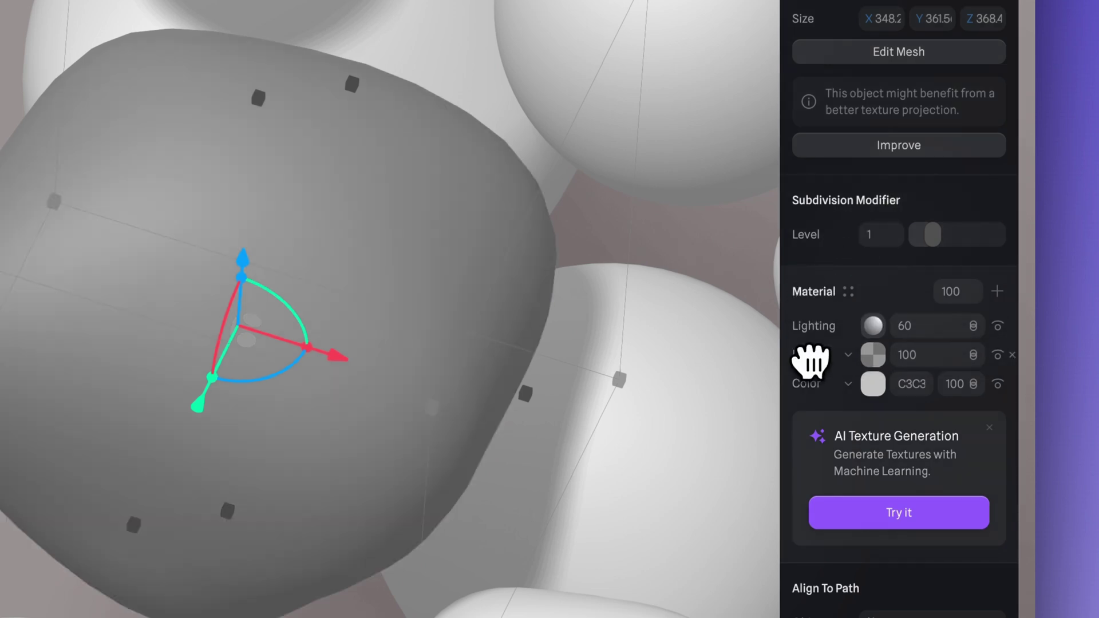
# Load Rock.png from the Textures folder into the Image layer
pyautogui.click(873, 360)
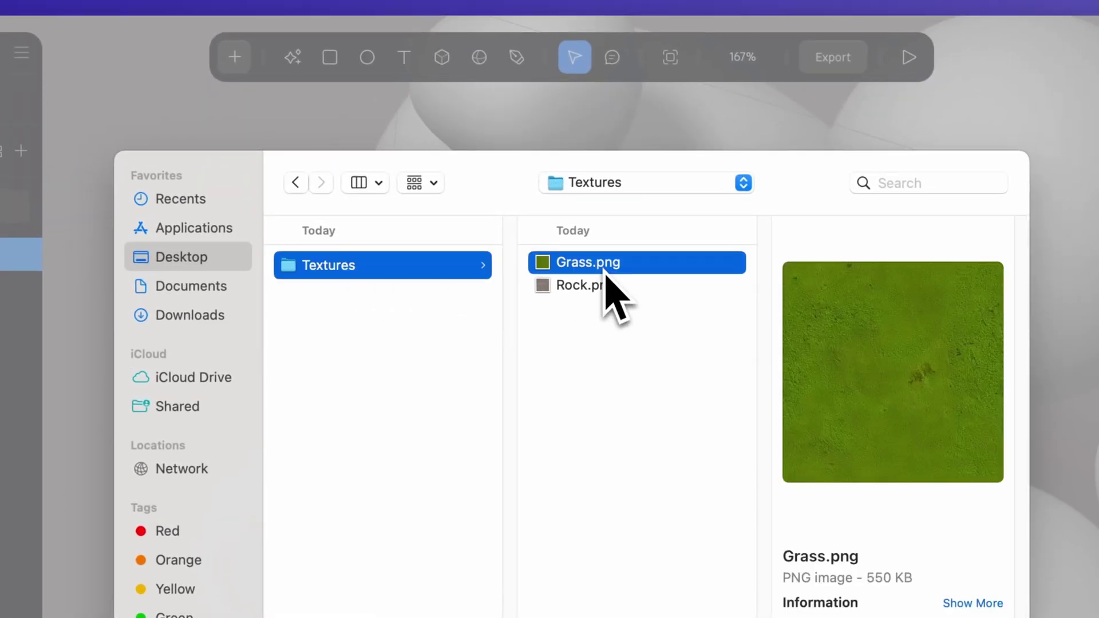
pyautogui.click(600, 286)
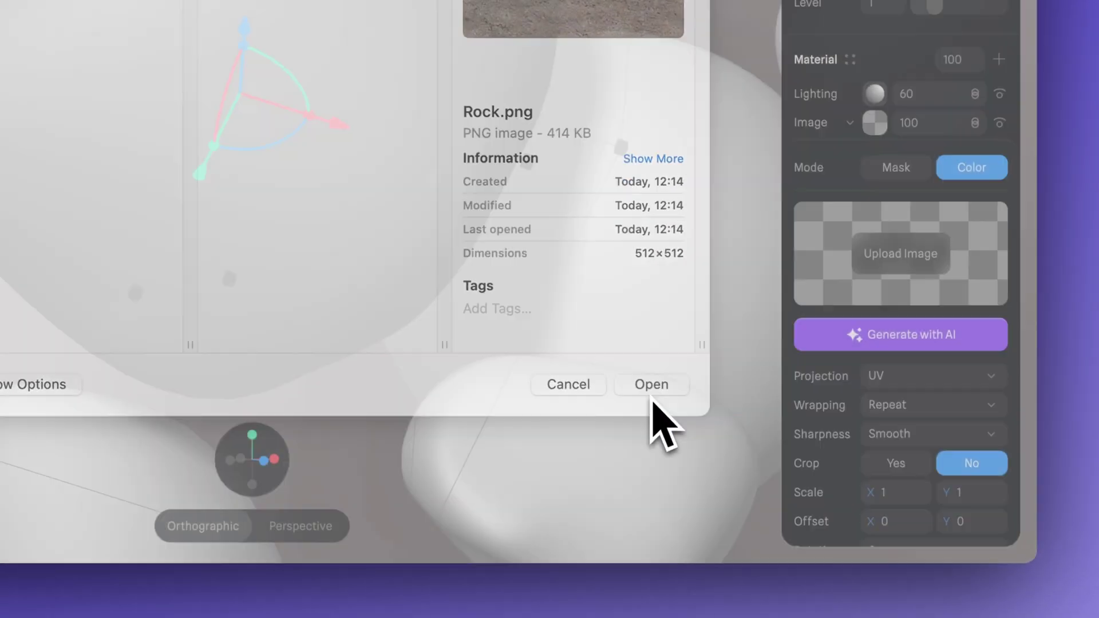
pyautogui.click(652, 389)
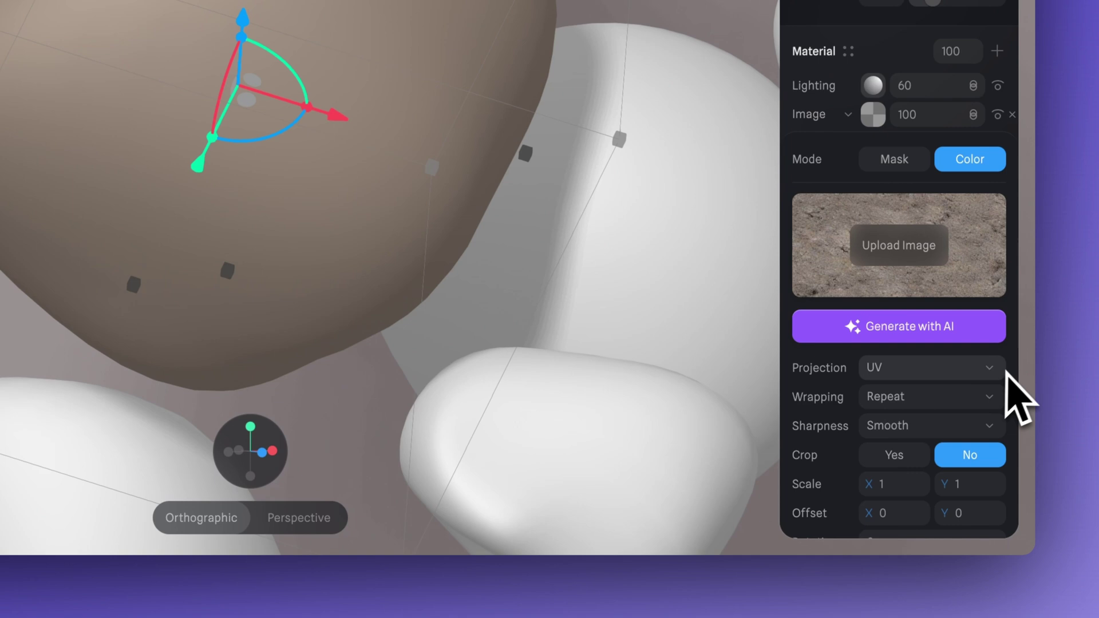
# Set the rock texture's projection to Triplanar with scale X 2 and Y 2
pyautogui.click(987, 375)
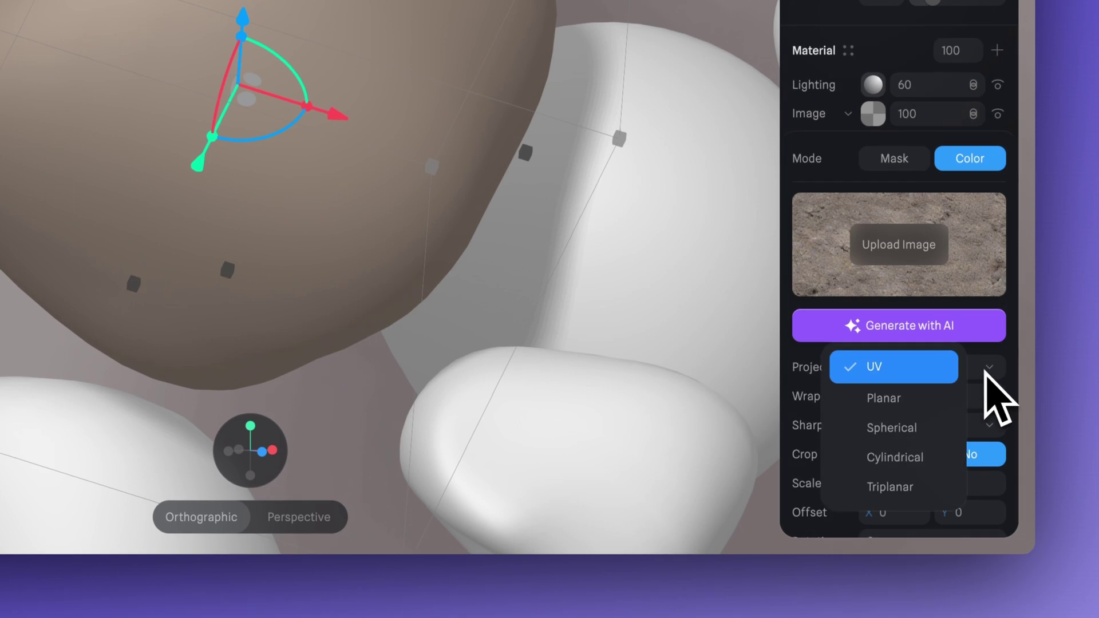
pyautogui.click(888, 503)
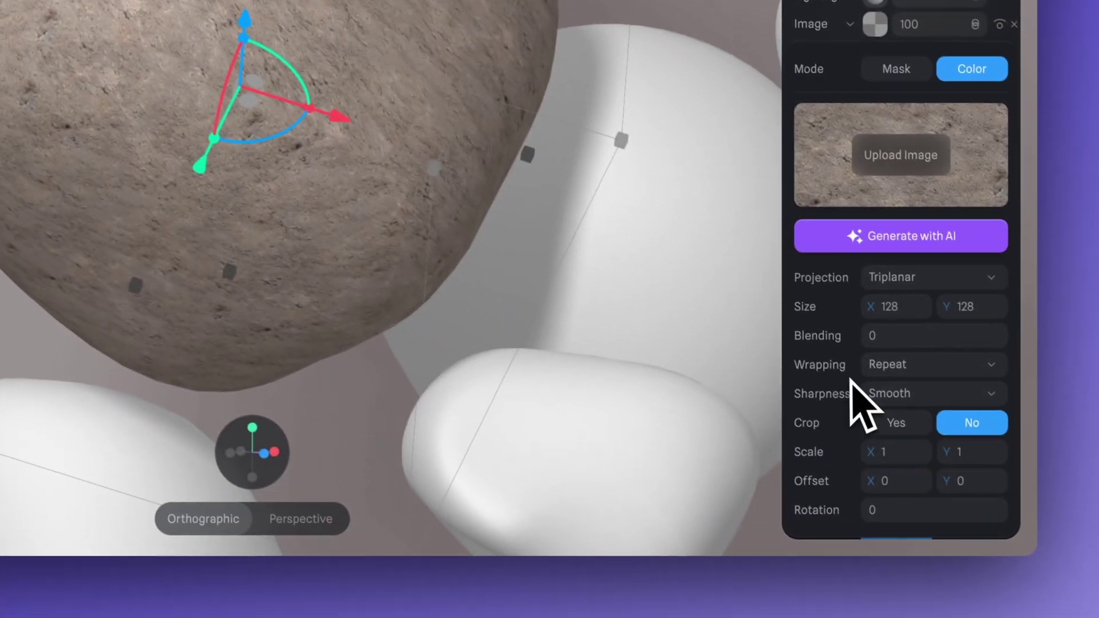
pyautogui.scroll(-3, 880, 416)
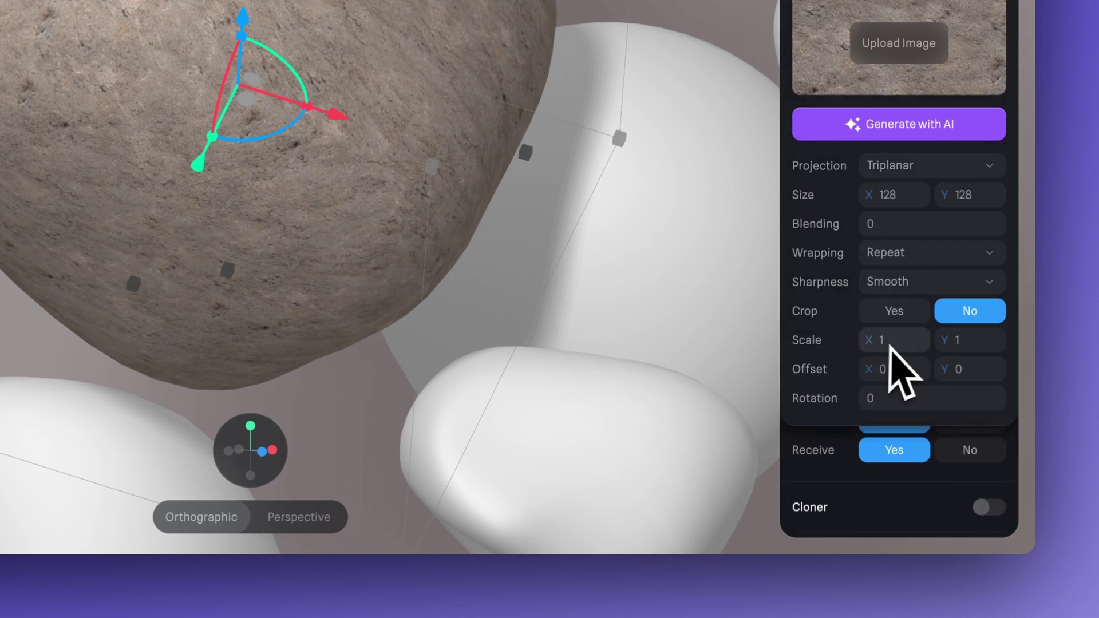
pyautogui.write('2')
pyautogui.click(973, 343)
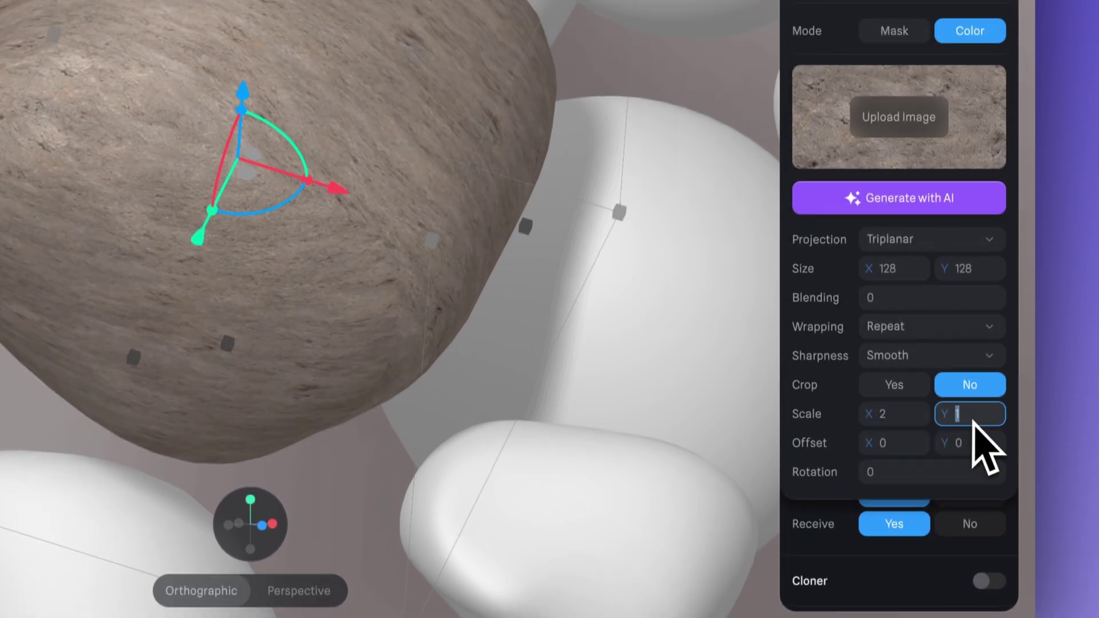
pyautogui.write('2')
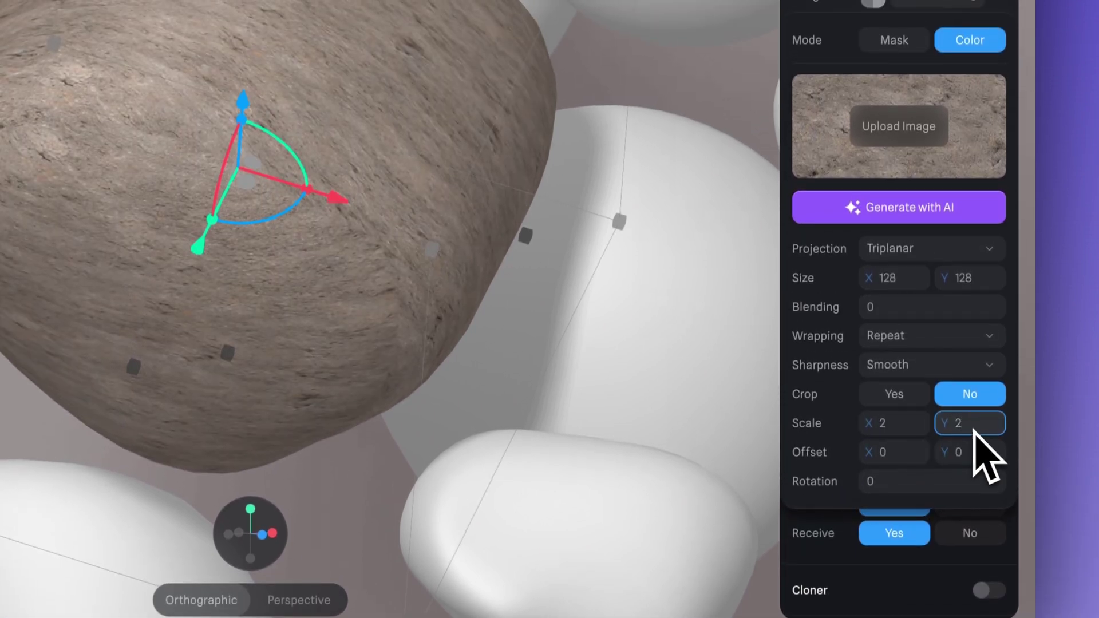
pyautogui.press('Return')
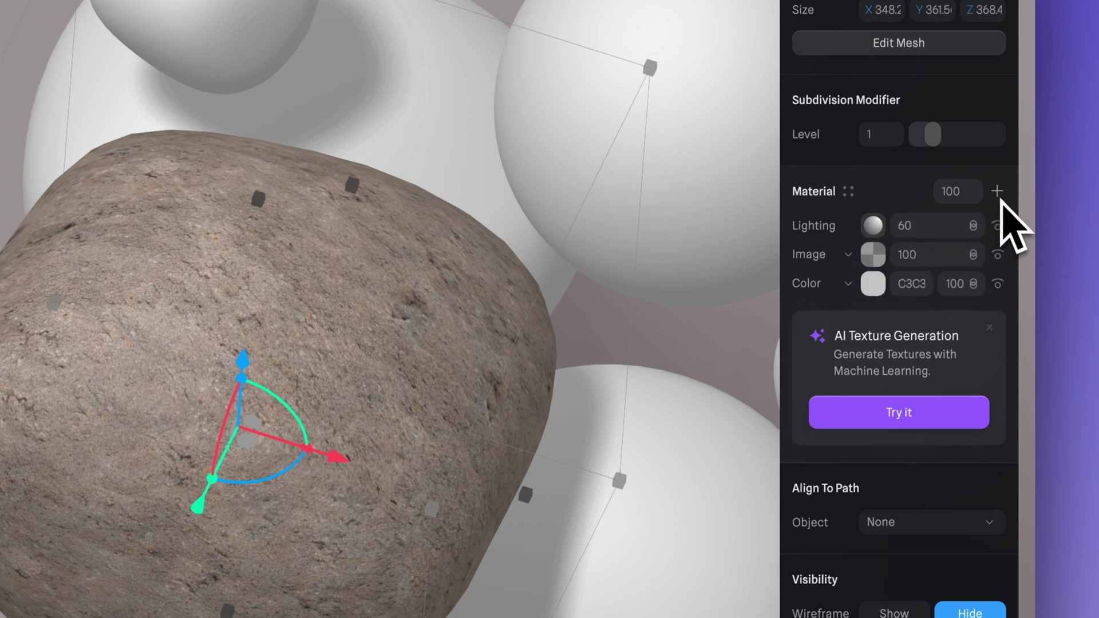
# Duplicate Rock 01's Image layer and load Grass.png into the copy
pyautogui.rightClick(879, 264)
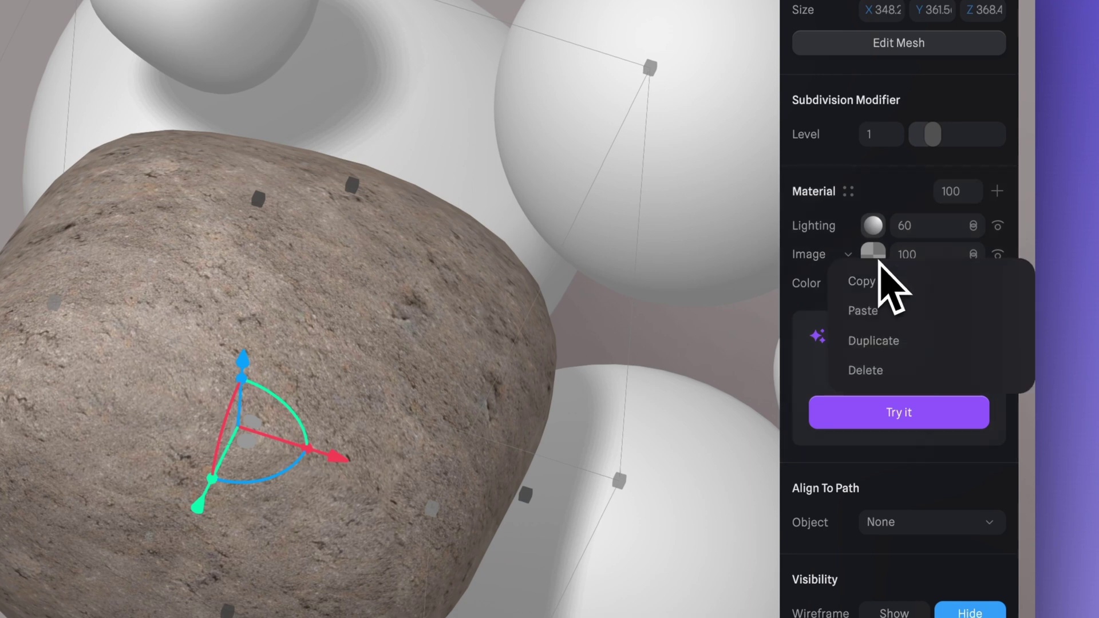
pyautogui.click(882, 361)
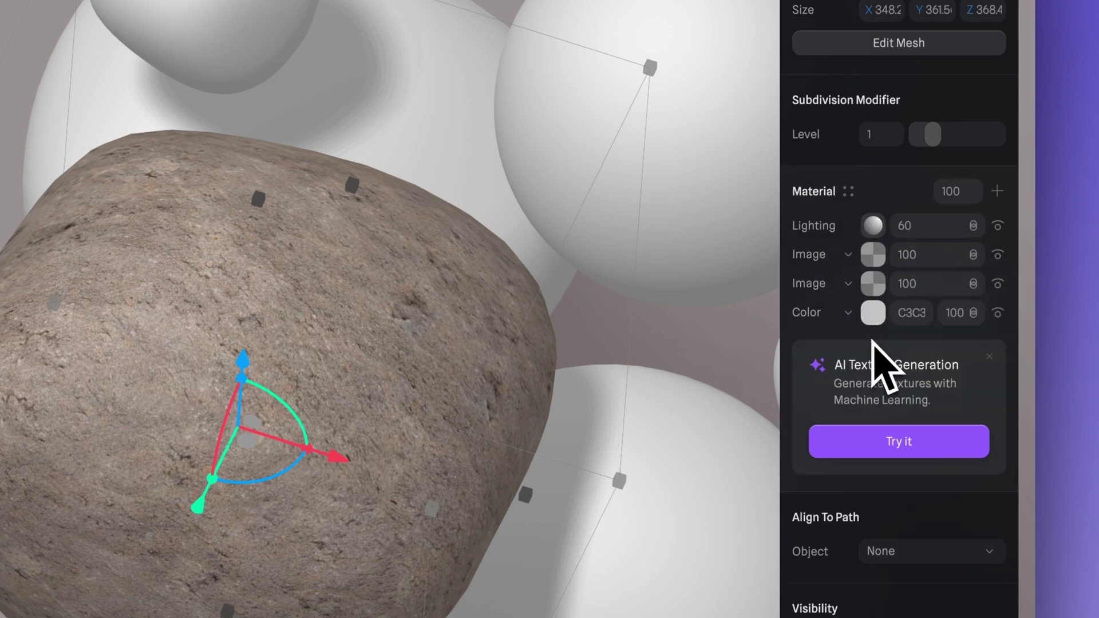
pyautogui.click(874, 263)
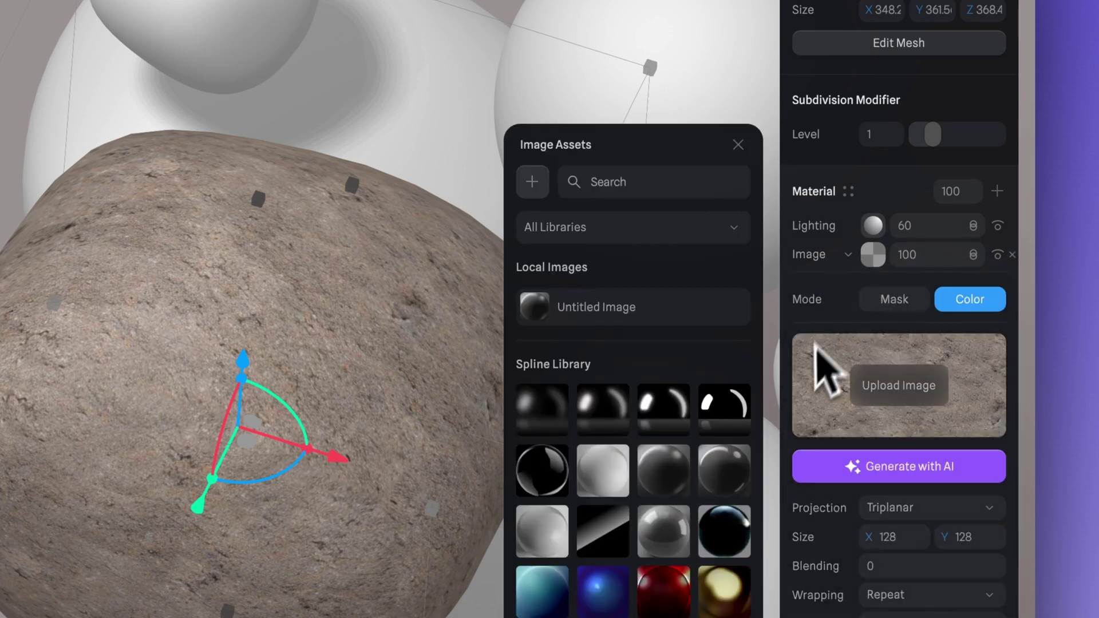
pyautogui.click(916, 425)
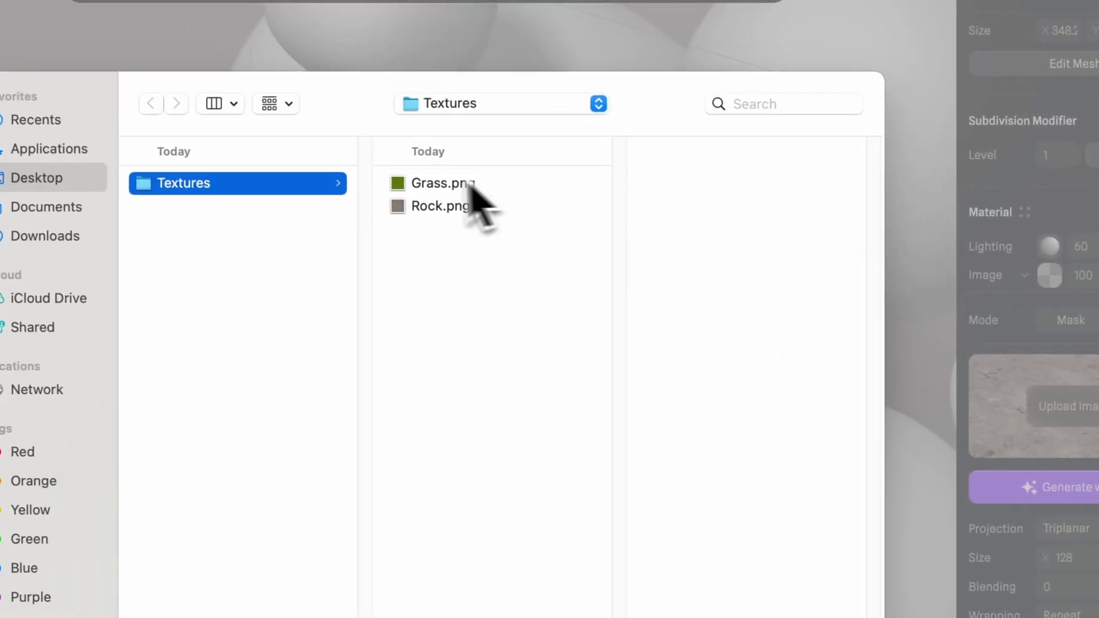
pyautogui.click(462, 187)
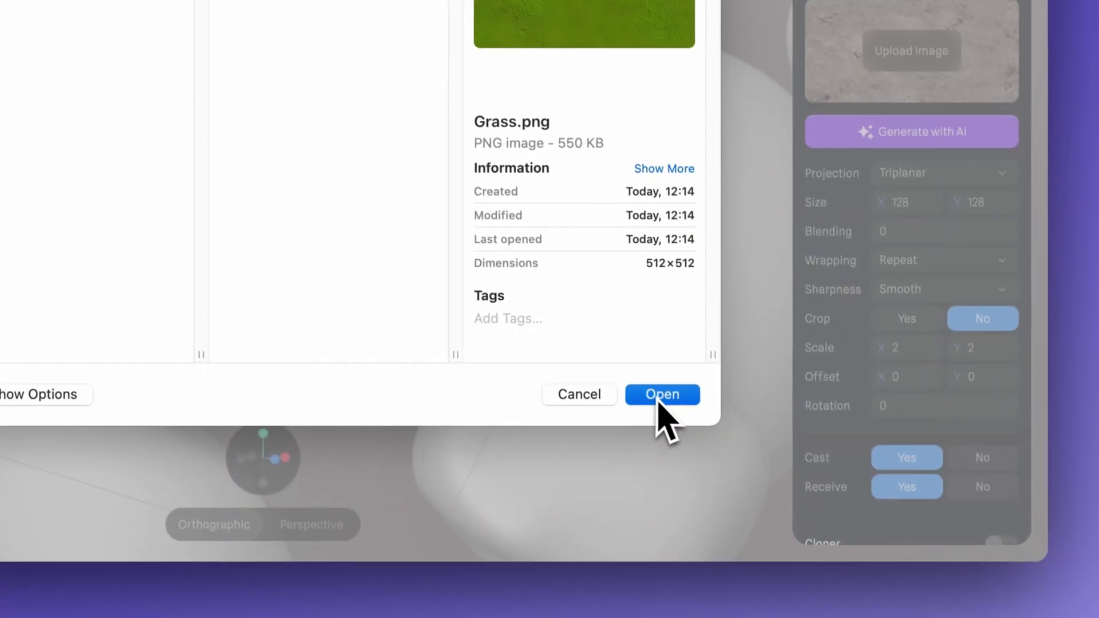
pyautogui.click(658, 394)
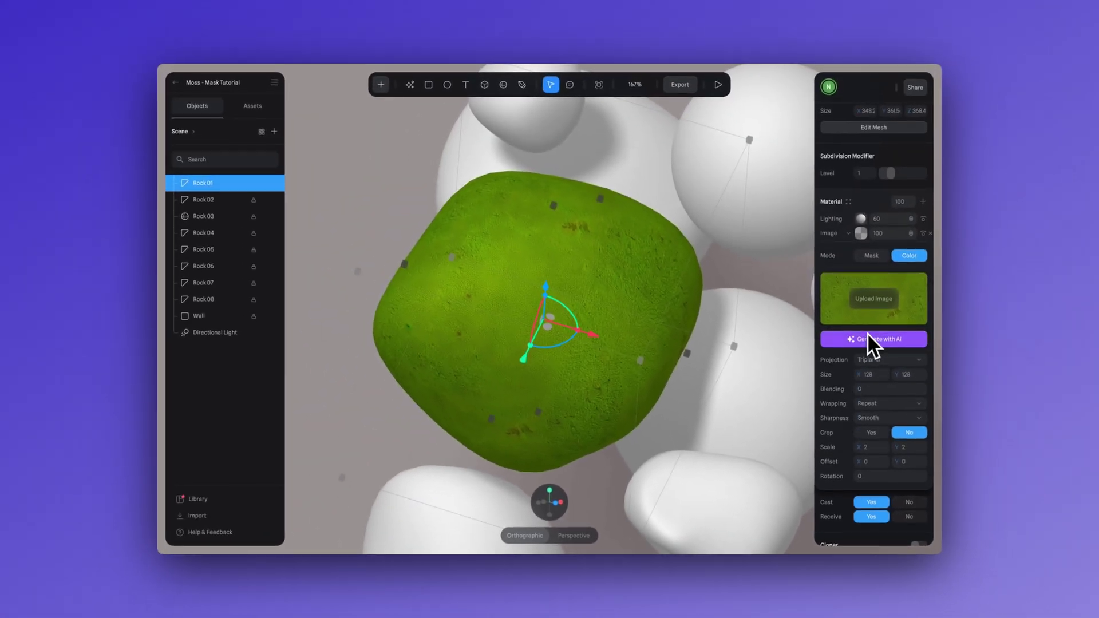
# Generate an AI texture from the prompt 'Grass' for the rock's image layer
pyautogui.click(876, 218)
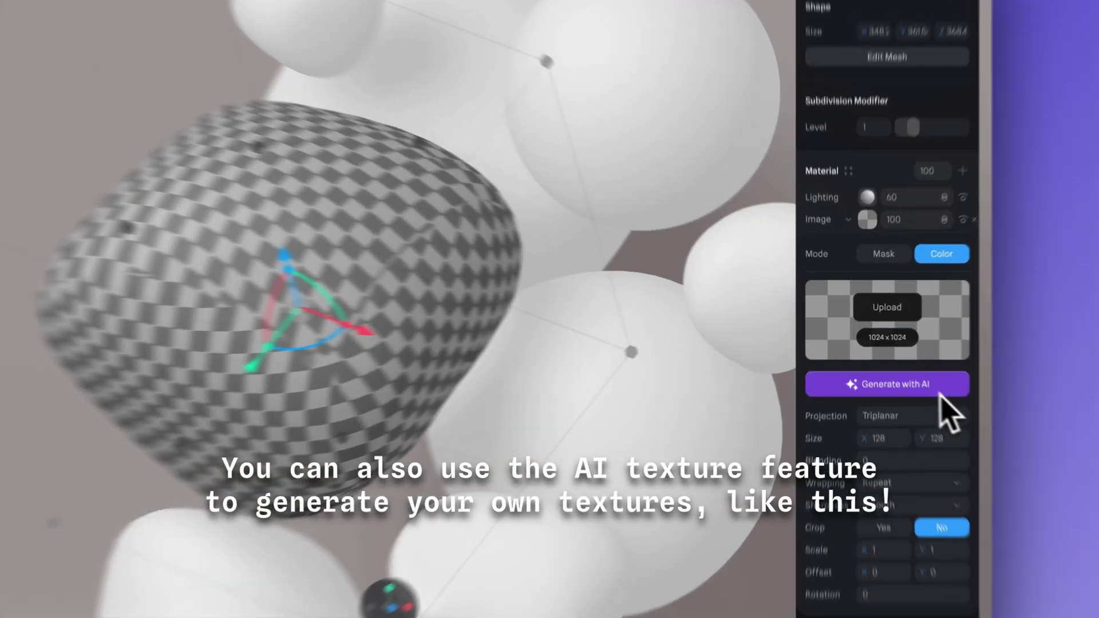
pyautogui.click(939, 391)
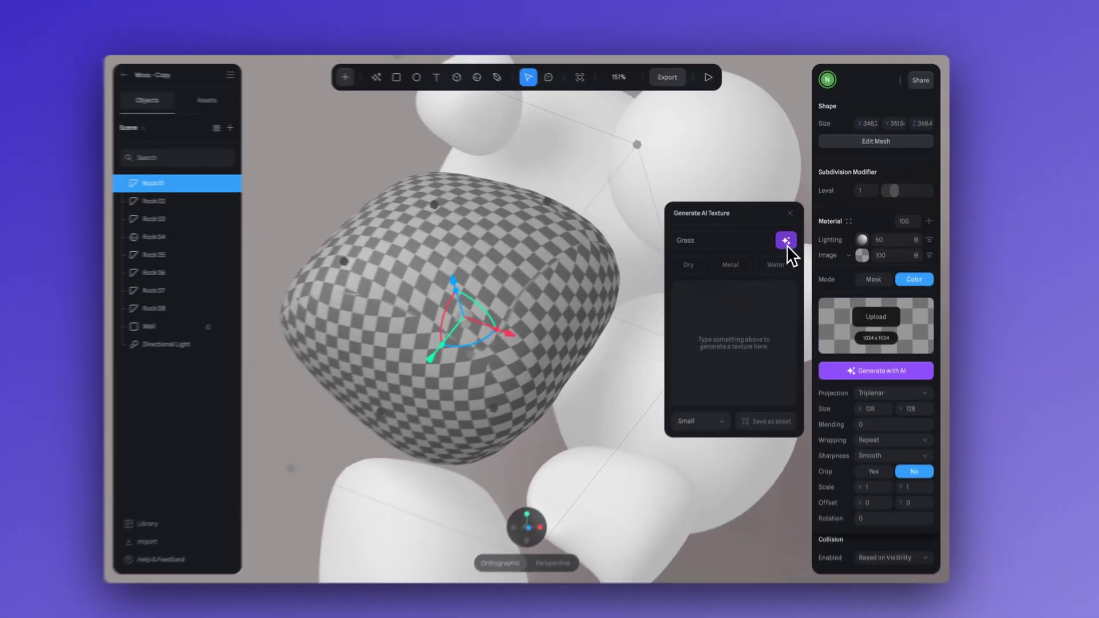
pyautogui.click(786, 241)
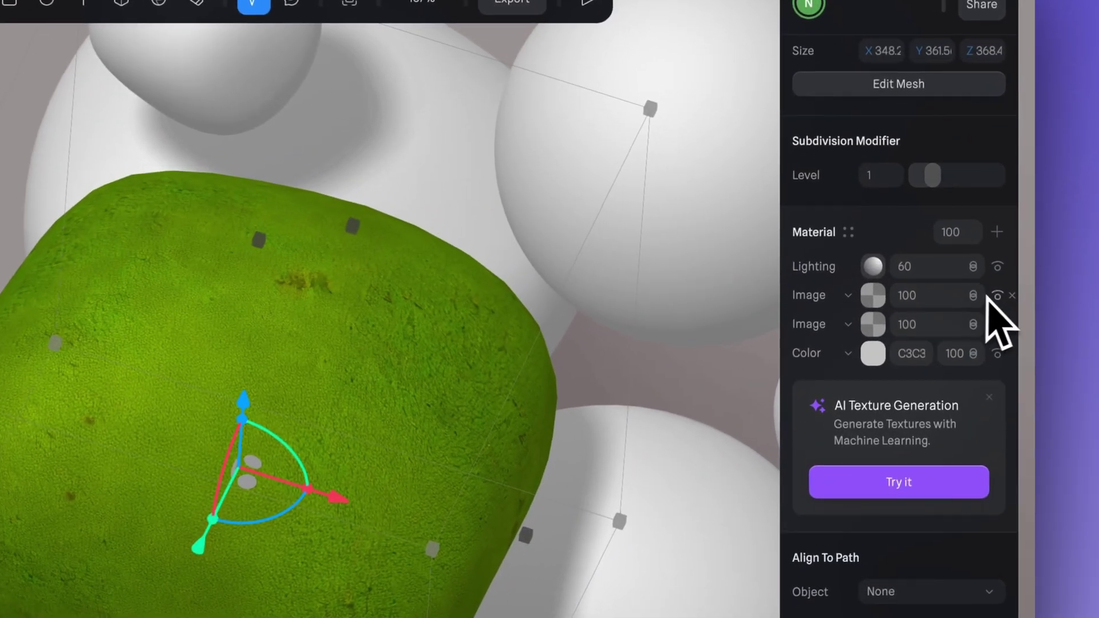
# Set the two Image layers' values to 61 and 71
pyautogui.click(934, 298)
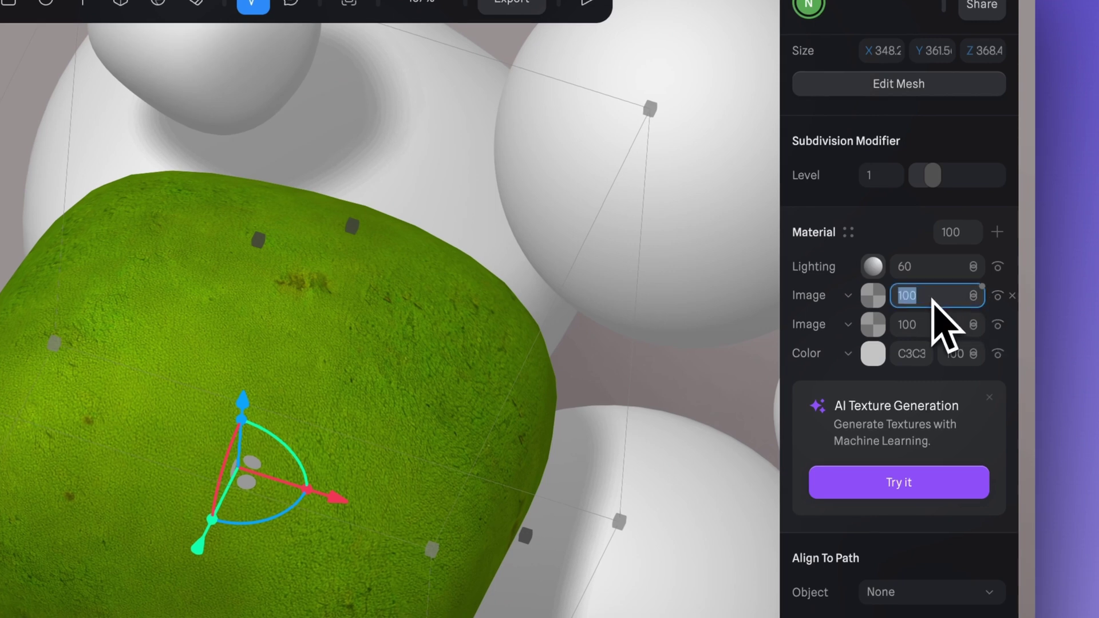
pyautogui.click(924, 325)
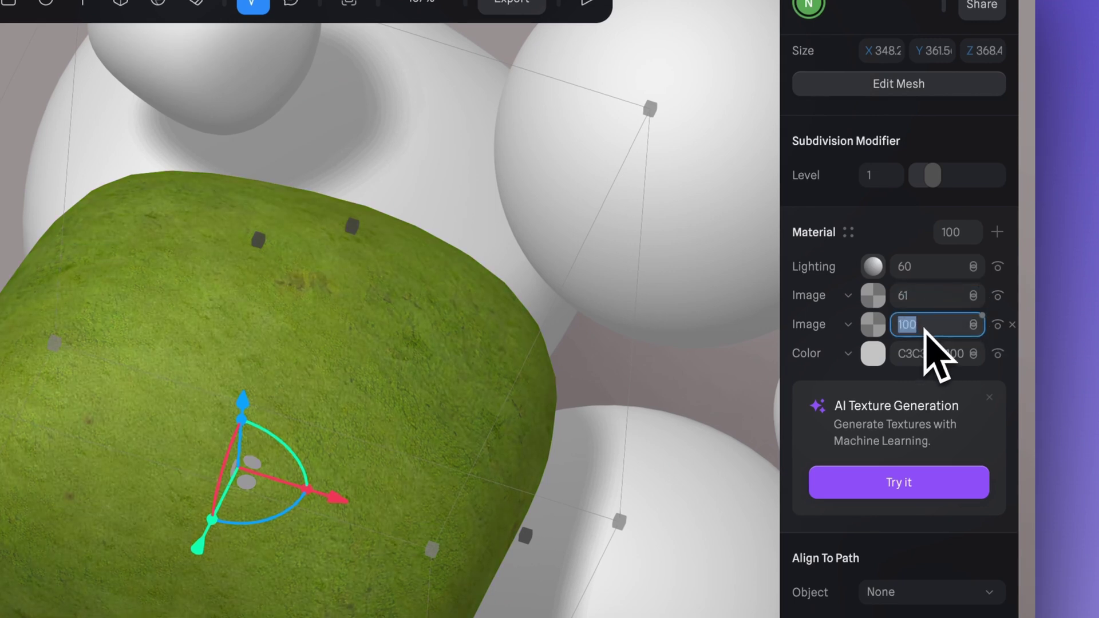
pyautogui.press('Return')
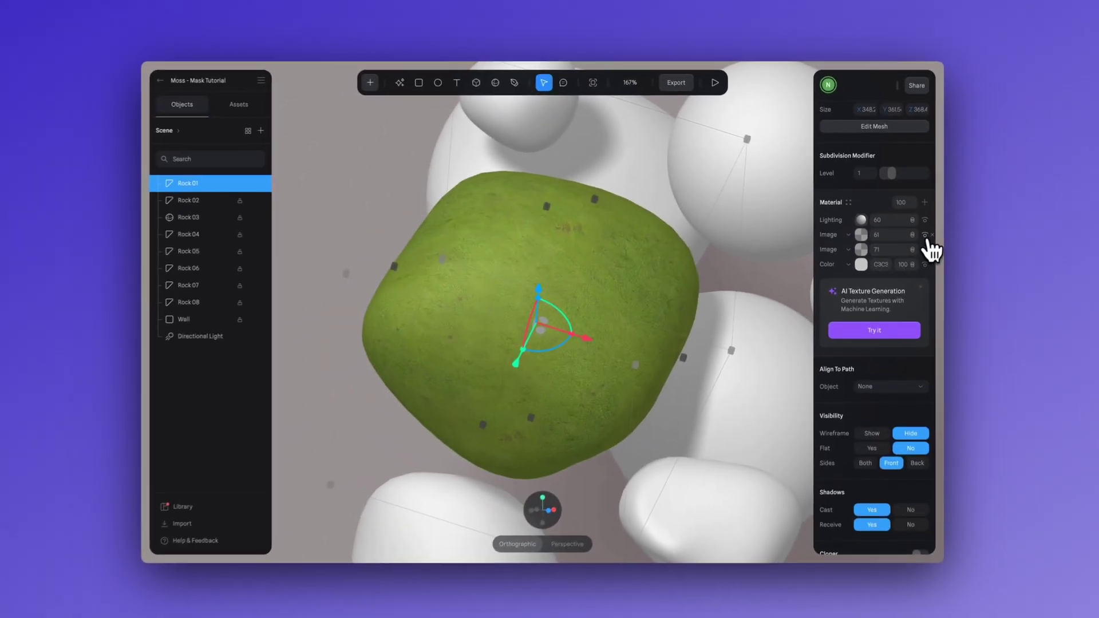
# Toggle the grass image layer's visibility off and on to compare the rock
pyautogui.click(998, 296)
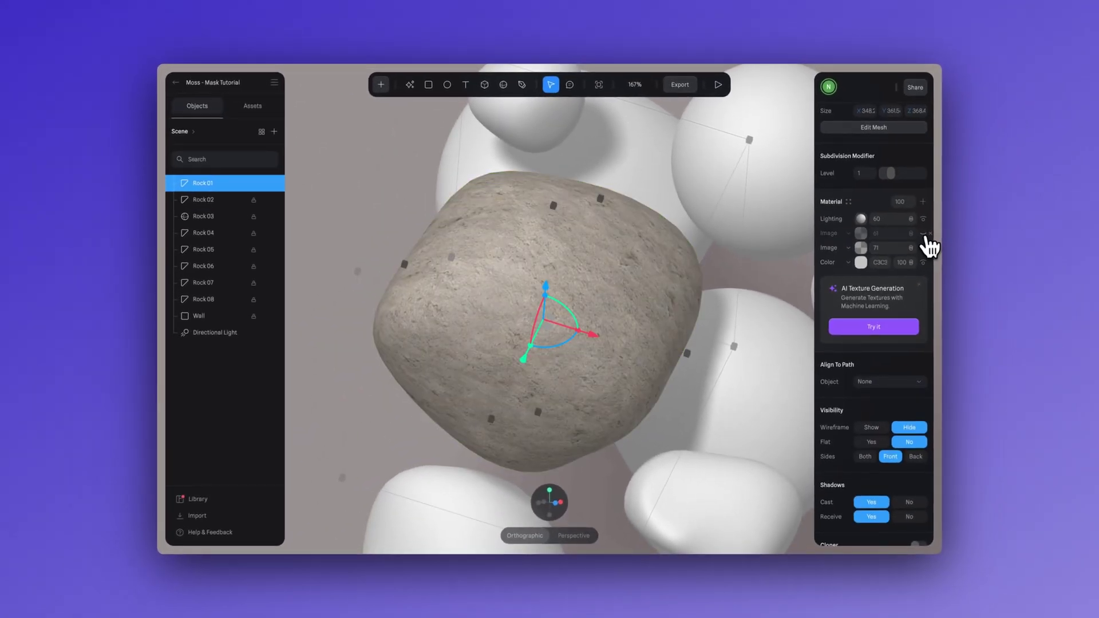
pyautogui.click(924, 234)
pyautogui.click(924, 234)
pyautogui.click(924, 234)
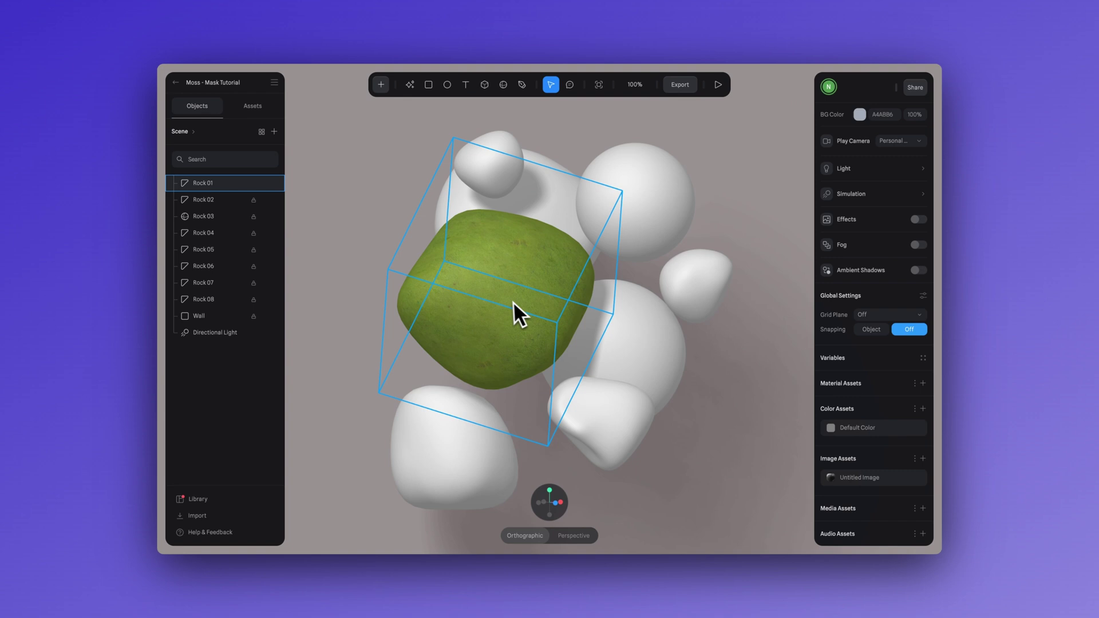
# Select Rock 01 and save its material as a new material asset named Moss
pyautogui.click(510, 292)
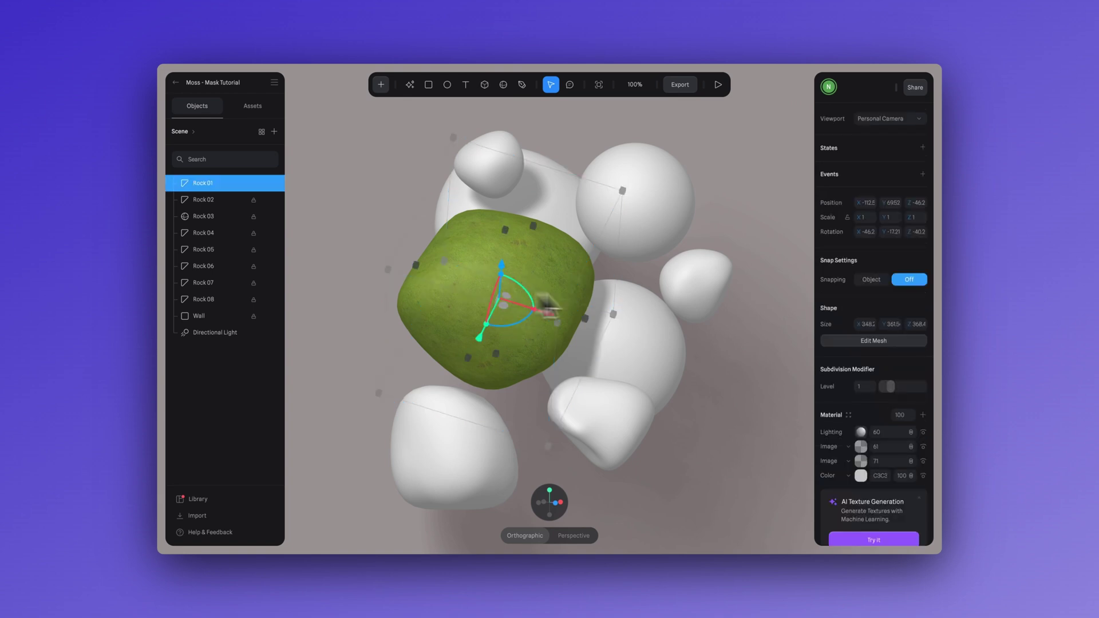
pyautogui.click(746, 348)
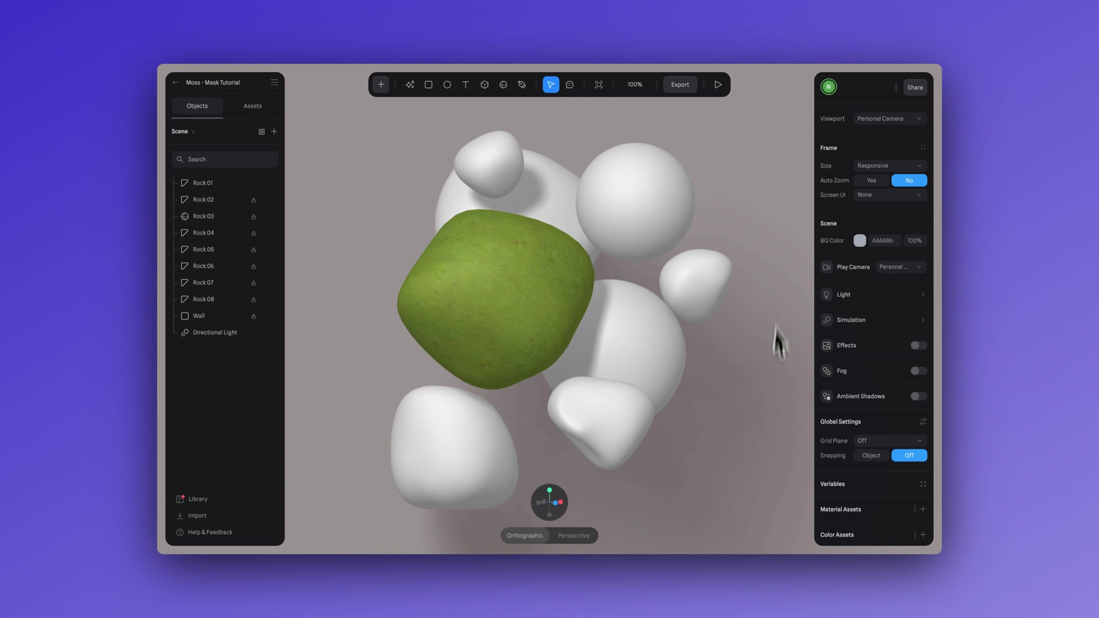
pyautogui.click(528, 303)
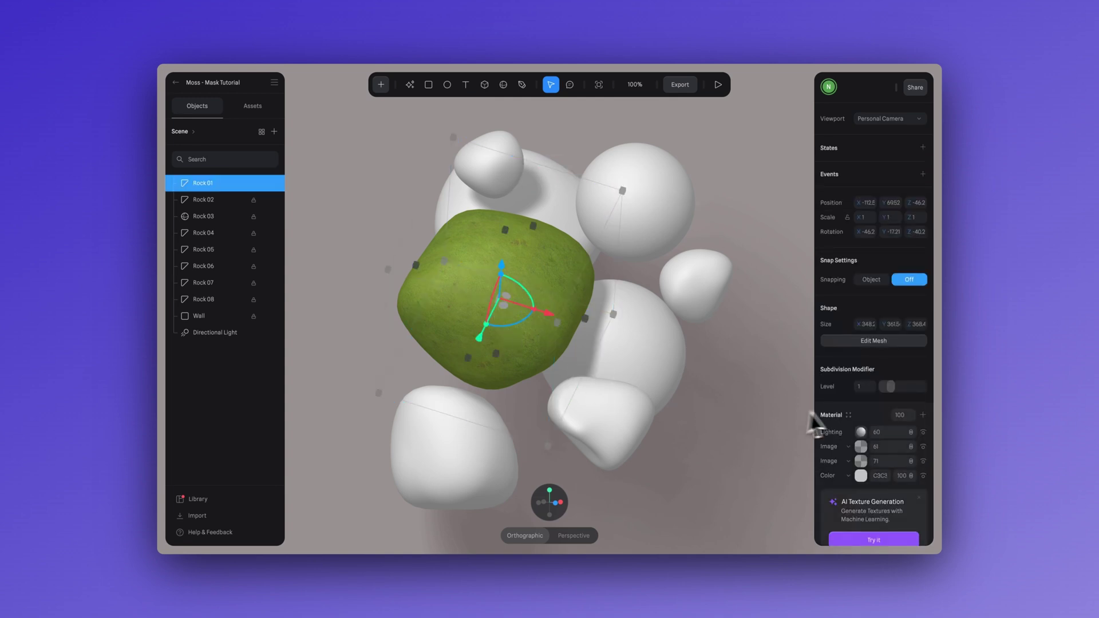
pyautogui.scroll(-5, 842, 422)
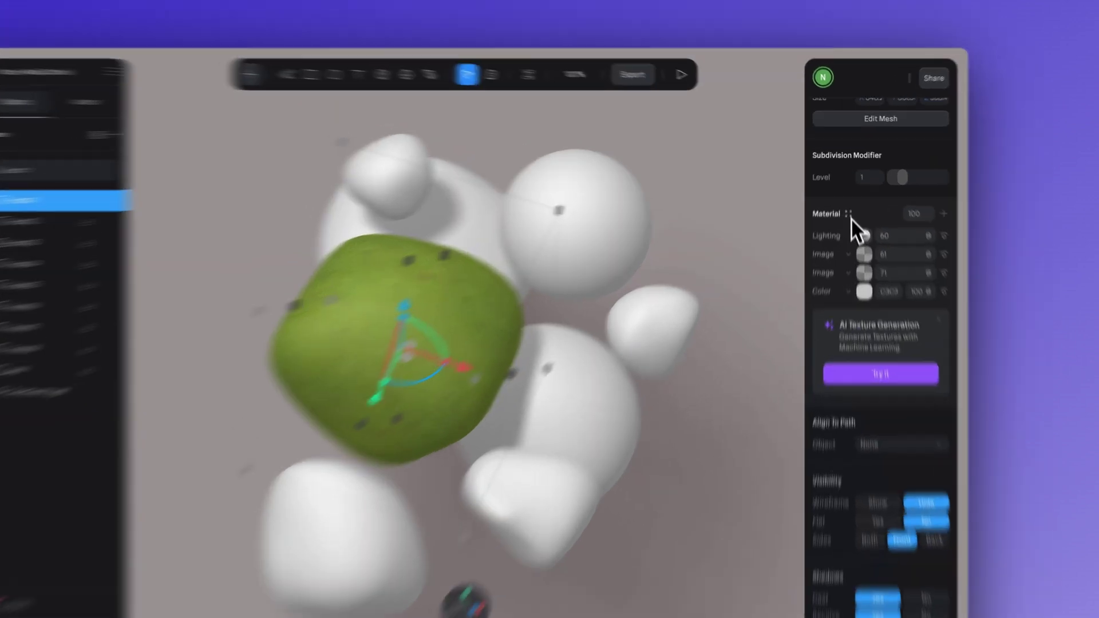
pyautogui.click(849, 194)
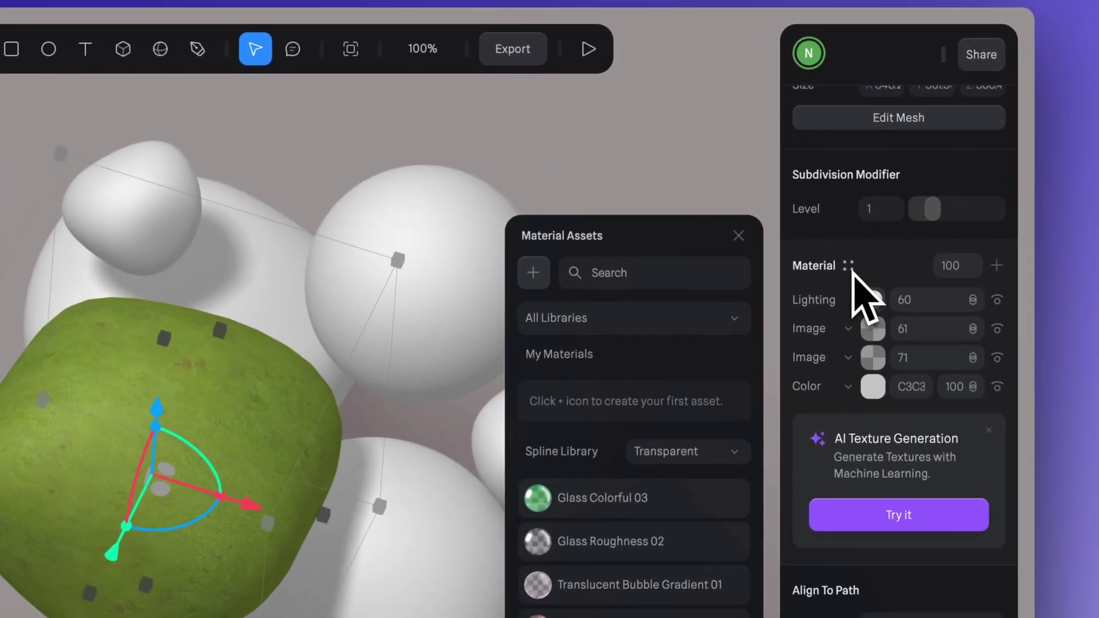
pyautogui.click(533, 273)
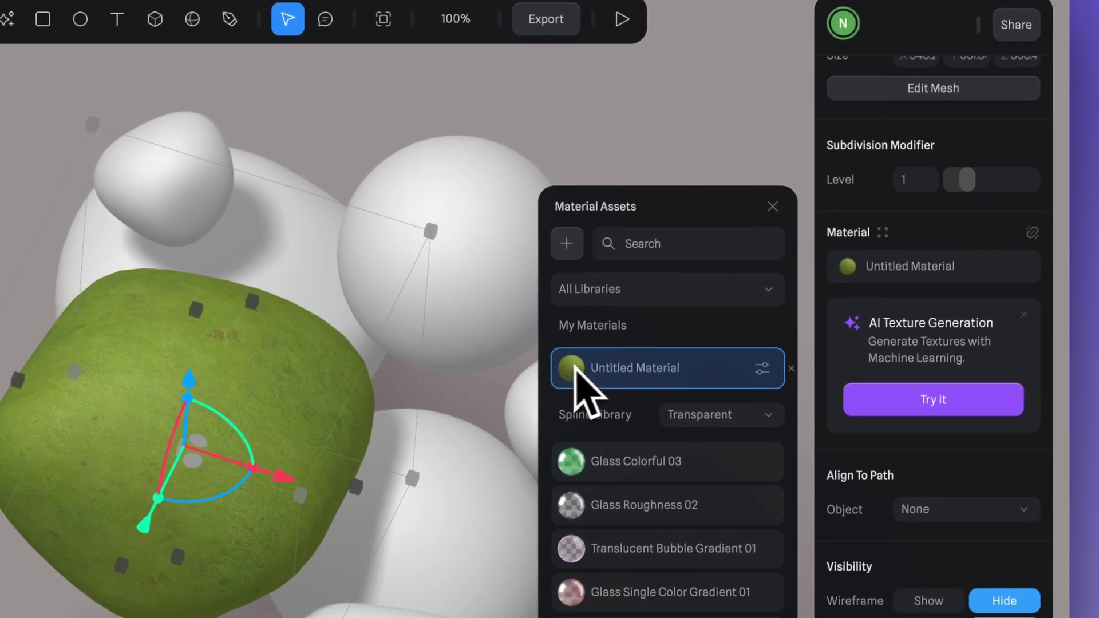
pyautogui.doubleClick(683, 368)
pyautogui.write('Moss')
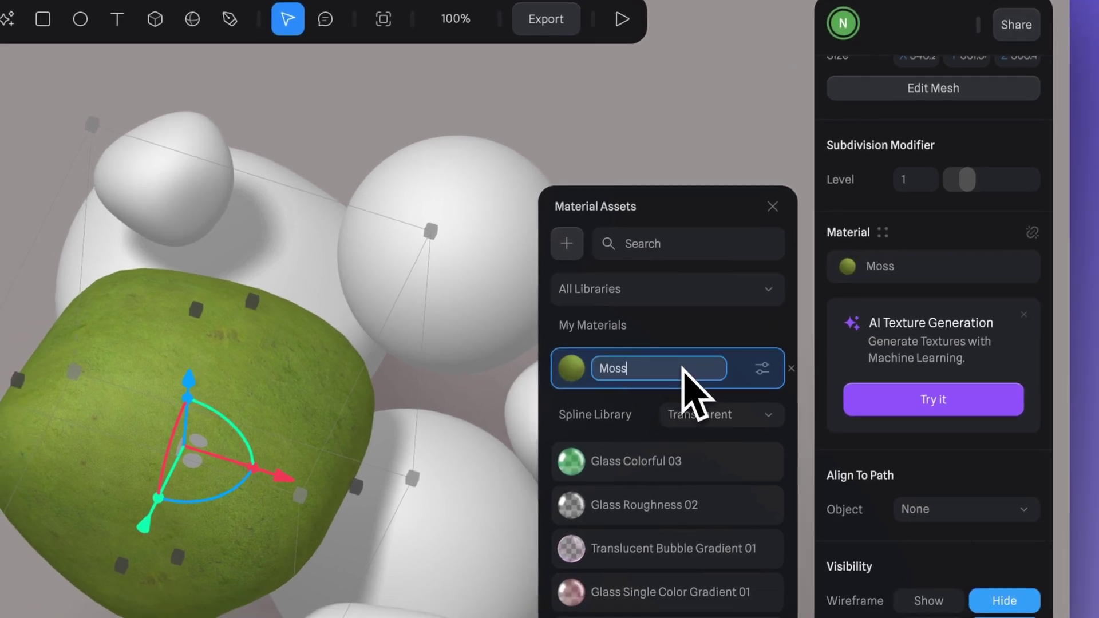
pyautogui.press('Return')
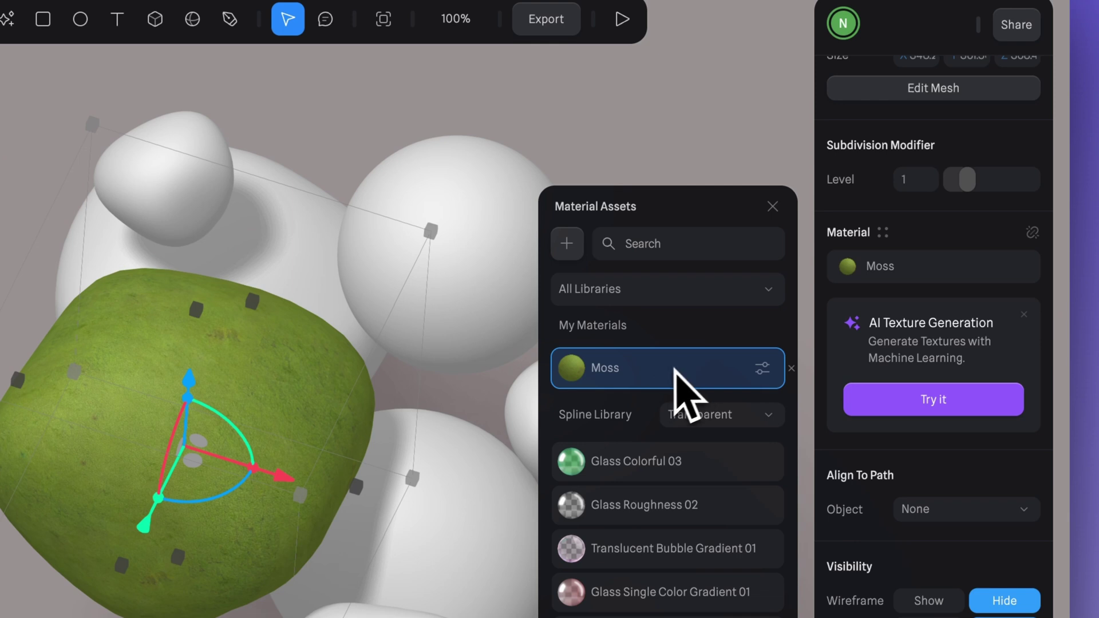
pyautogui.click(773, 207)
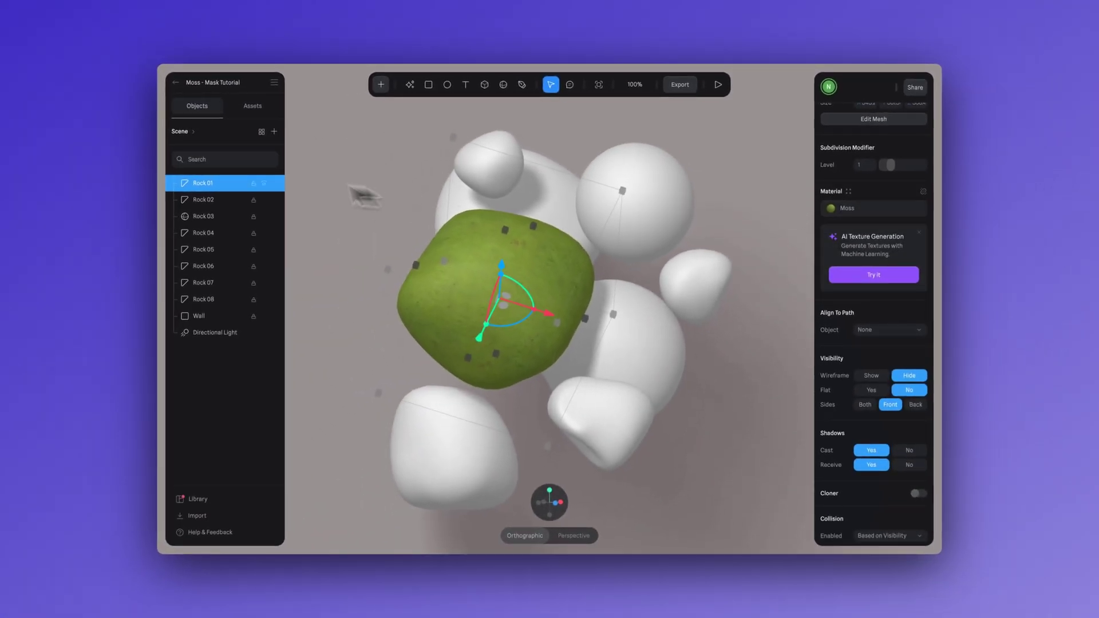
# Select Rock 02 through Rock 08 and assign them the Moss material asset
pyautogui.click(211, 206)
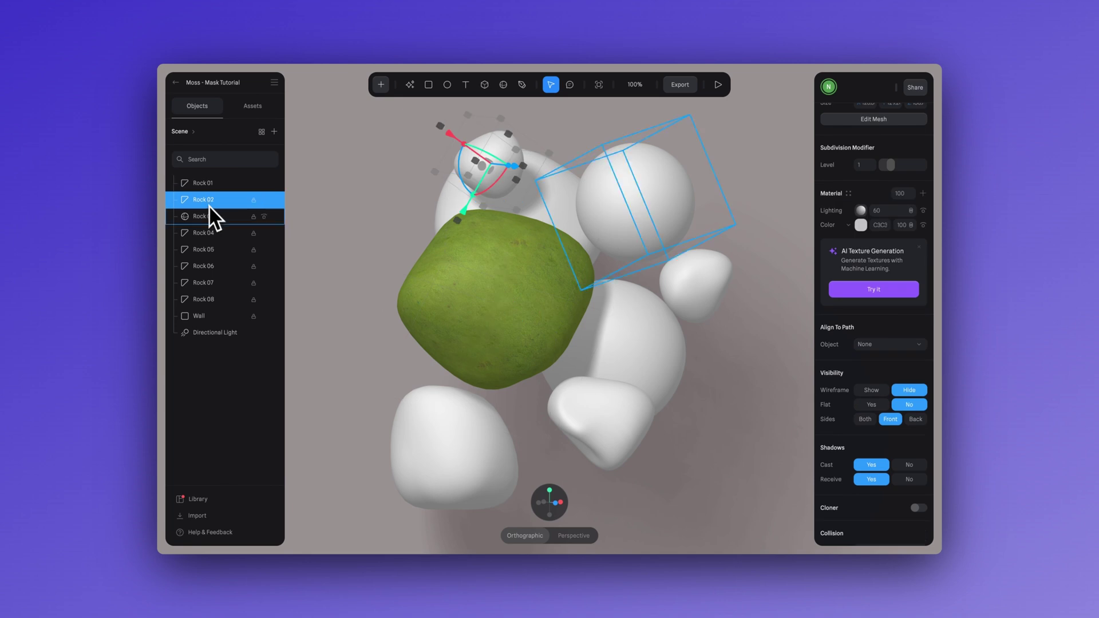
pyautogui.keyDown('shift'); pyautogui.click(205, 302); pyautogui.keyUp('shift')
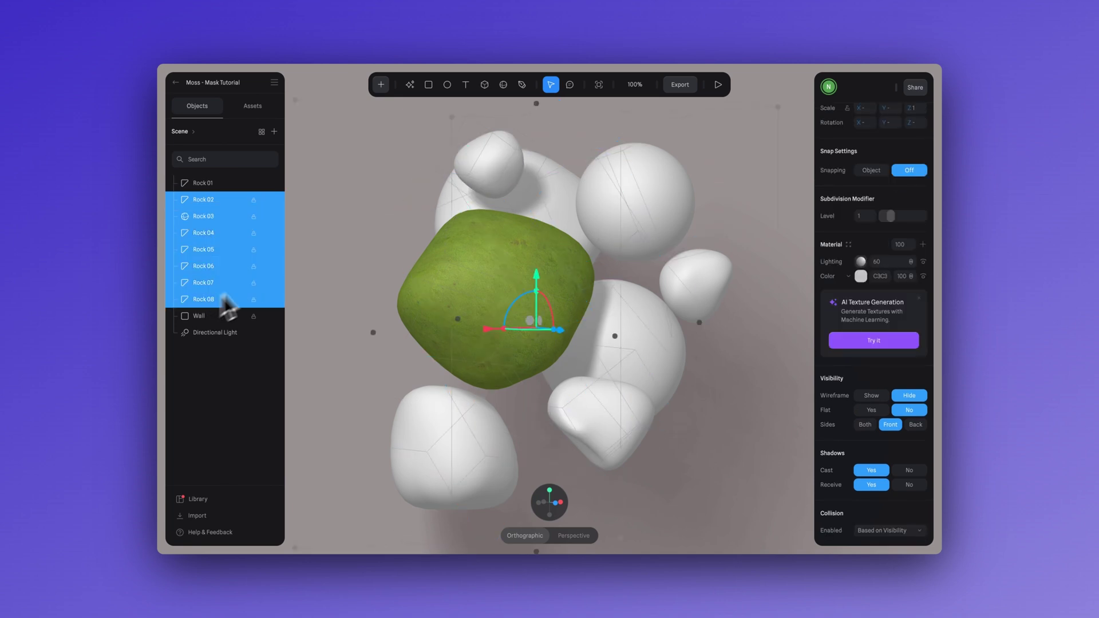
pyautogui.click(849, 245)
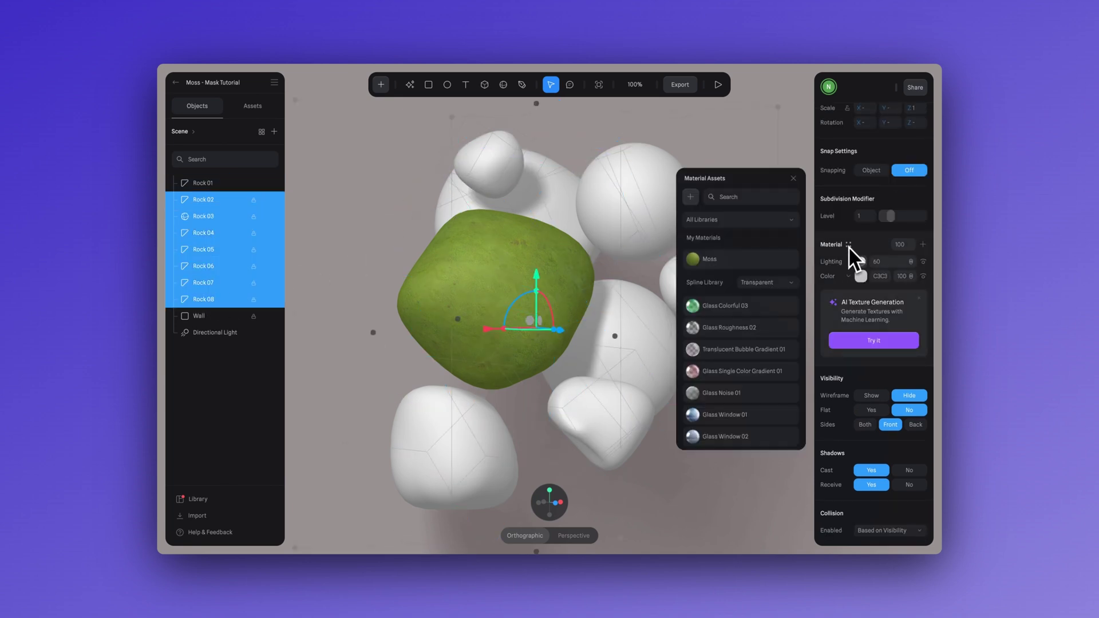
pyautogui.click(710, 261)
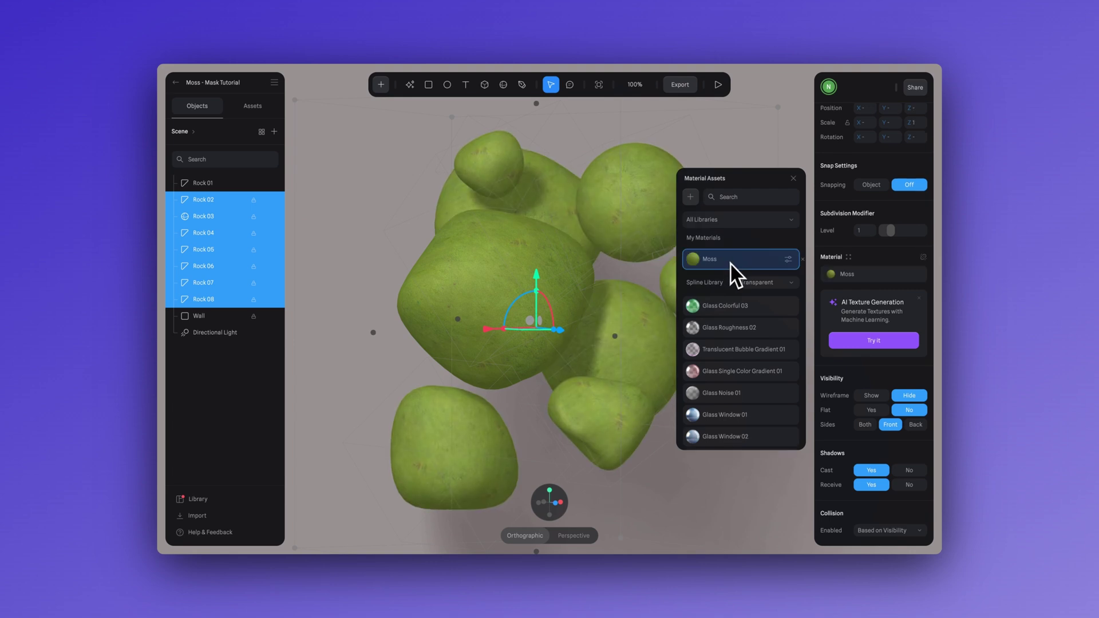
pyautogui.click(795, 181)
pyautogui.moveTo(765, 206); pyautogui.dragTo(699, 399, button='right')
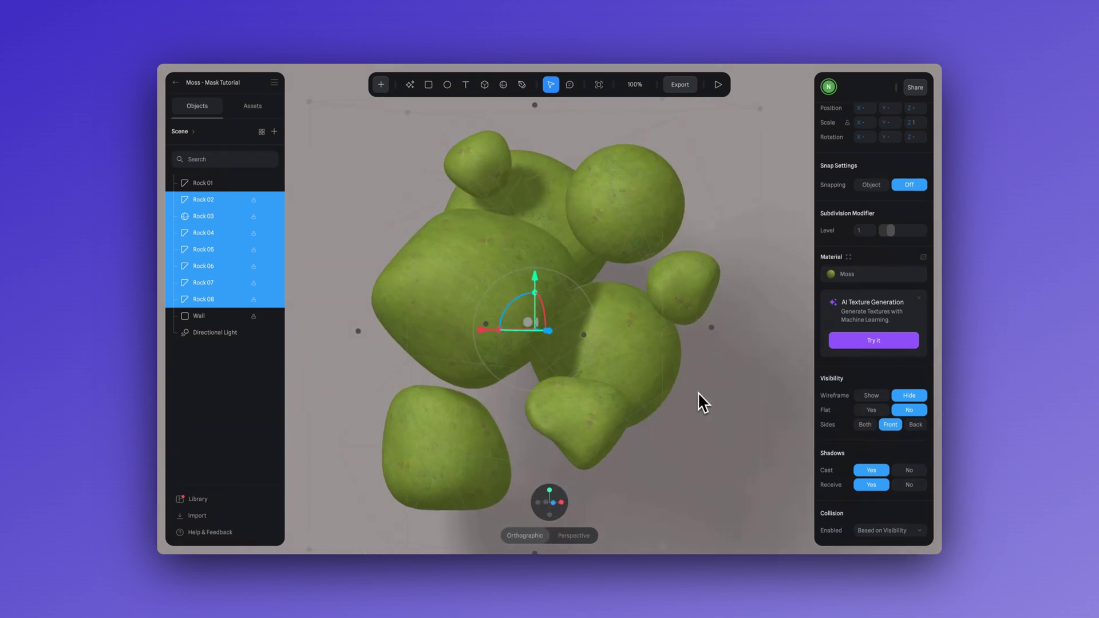
pyautogui.click(700, 397)
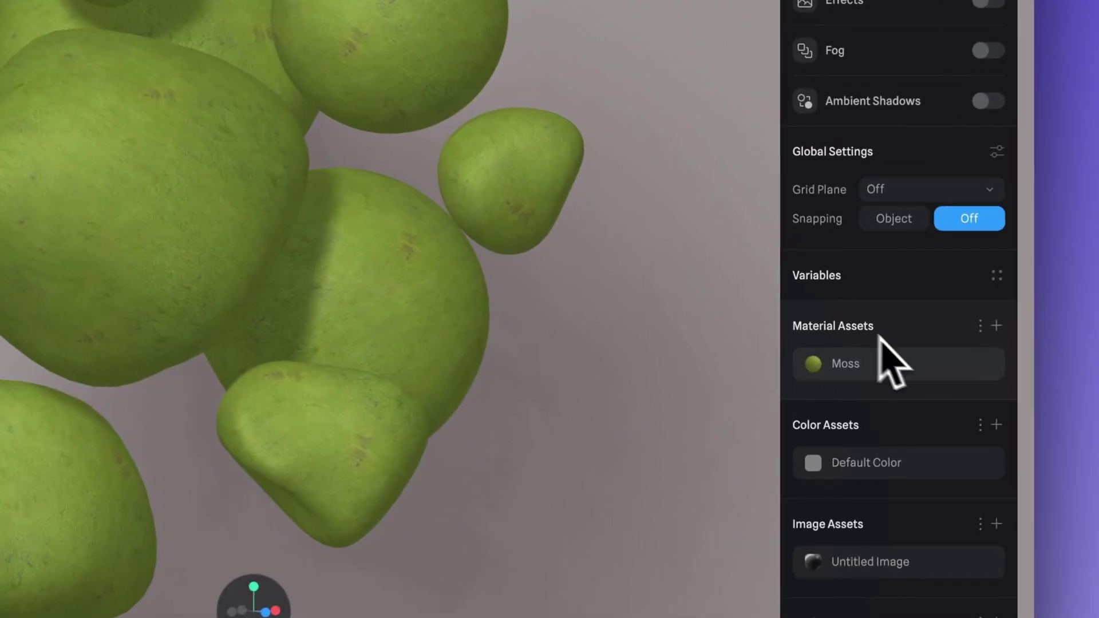
# Add a grey 5454 Color layer to the Moss material directly beneath Lighting
pyautogui.click(825, 365)
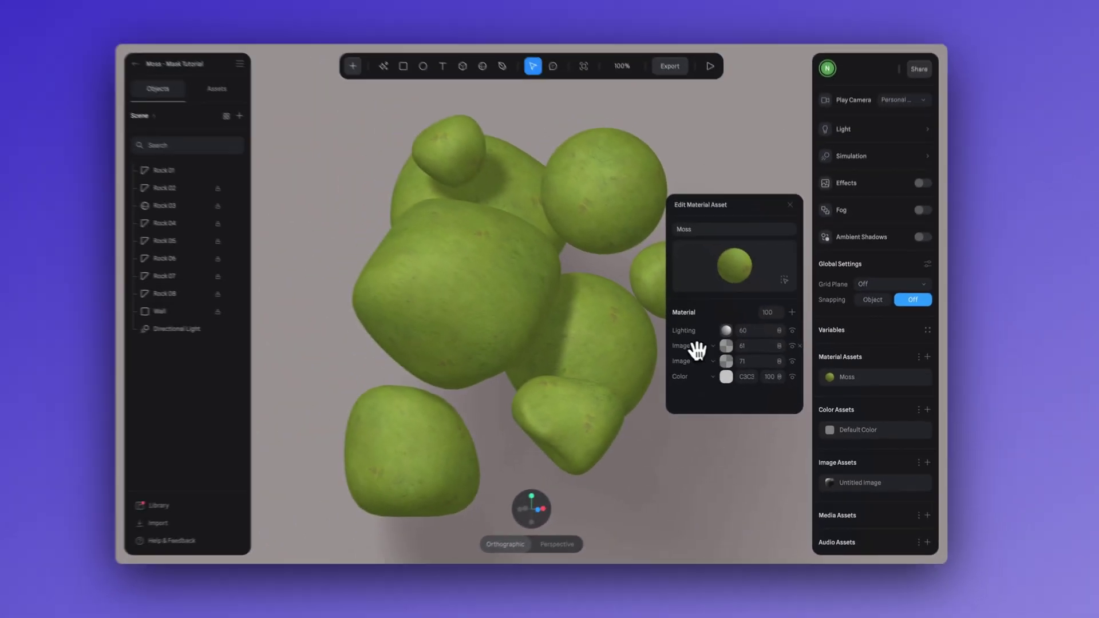
pyautogui.moveTo(550, 302); pyautogui.dragTo(549, 323)
pyautogui.moveTo(699, 358); pyautogui.dragTo(699, 345)
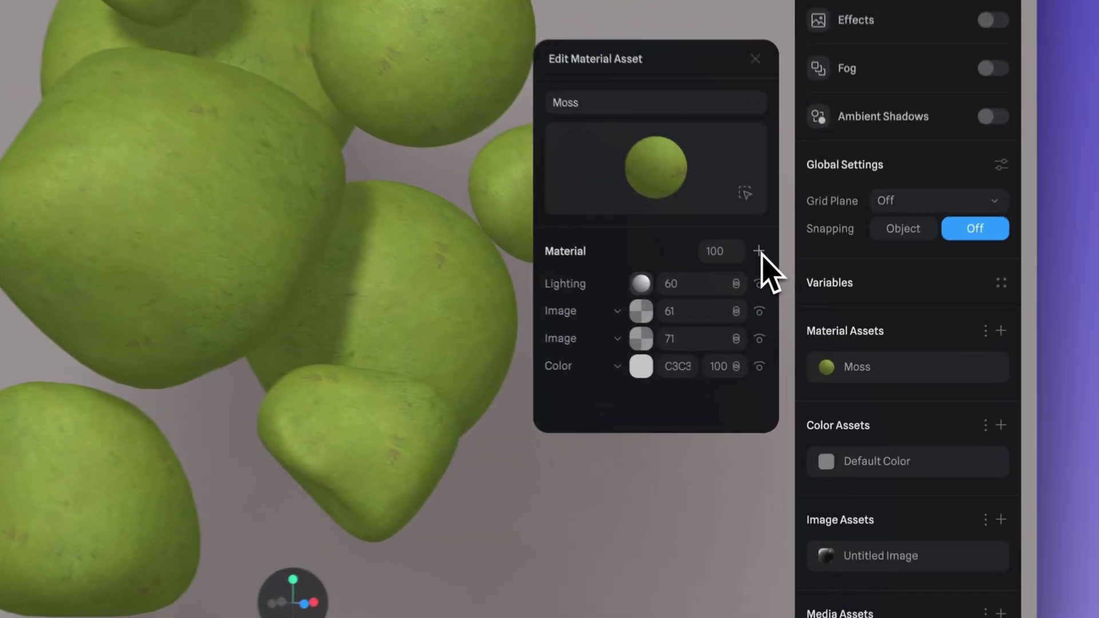
pyautogui.click(795, 317)
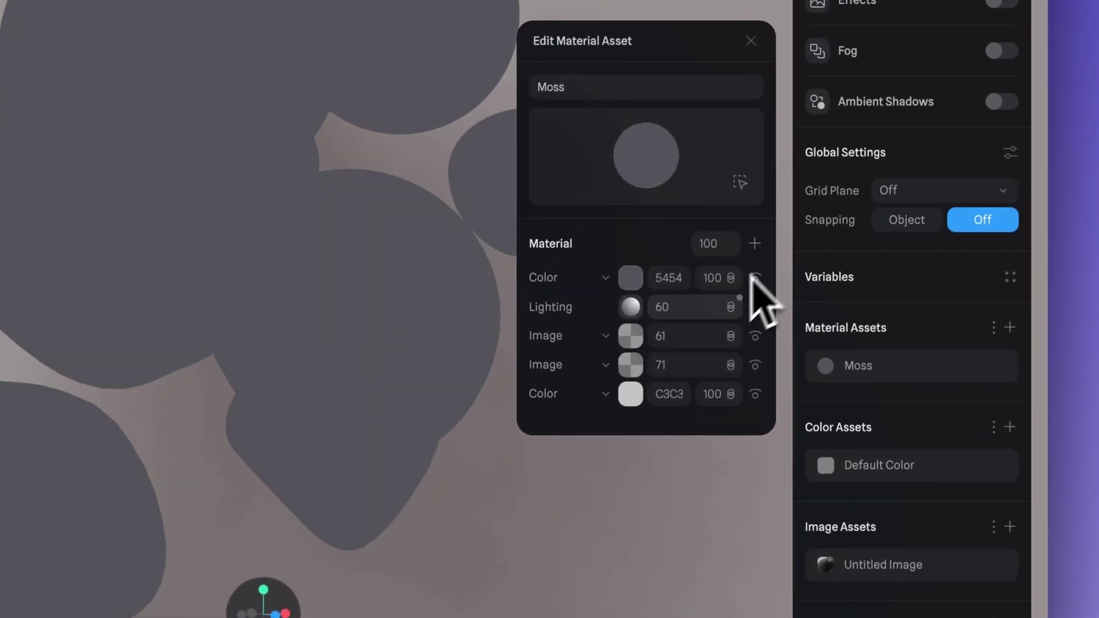
pyautogui.moveTo(569, 287); pyautogui.dragTo(554, 320)
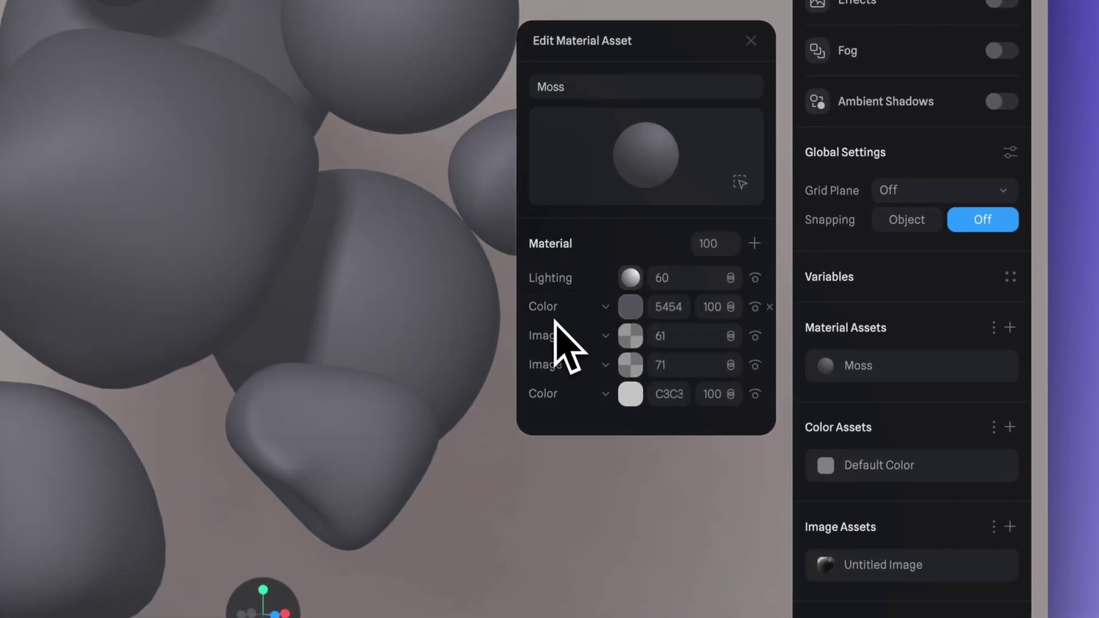
pyautogui.click(607, 309)
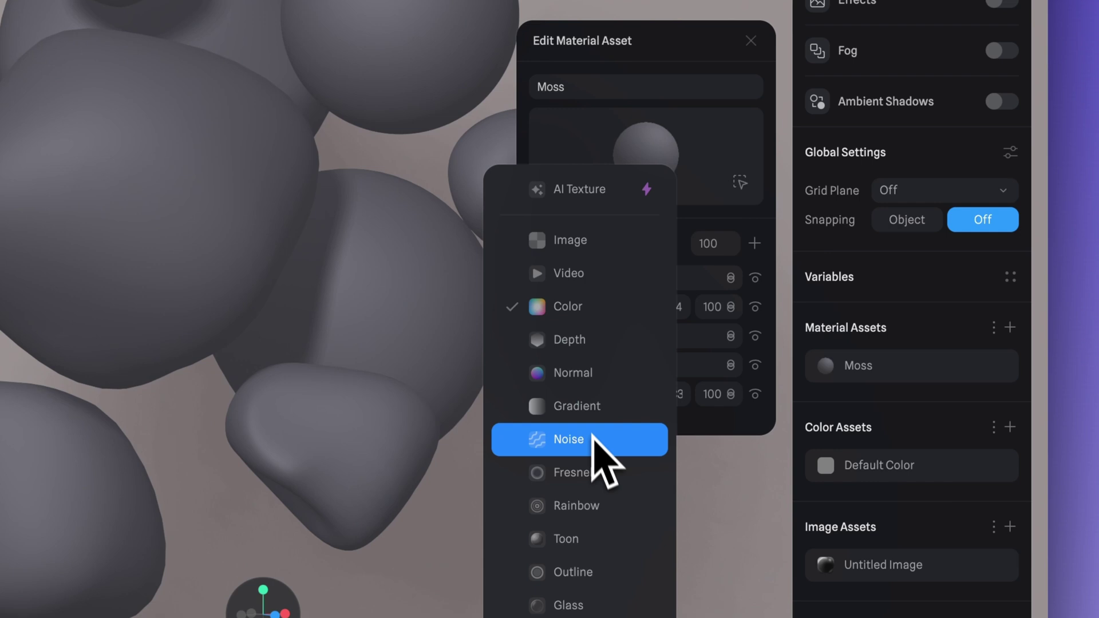
# Change the new layer to Simplex Noise and set its Mode to Mask
pyautogui.click(564, 445)
pyautogui.click(631, 312)
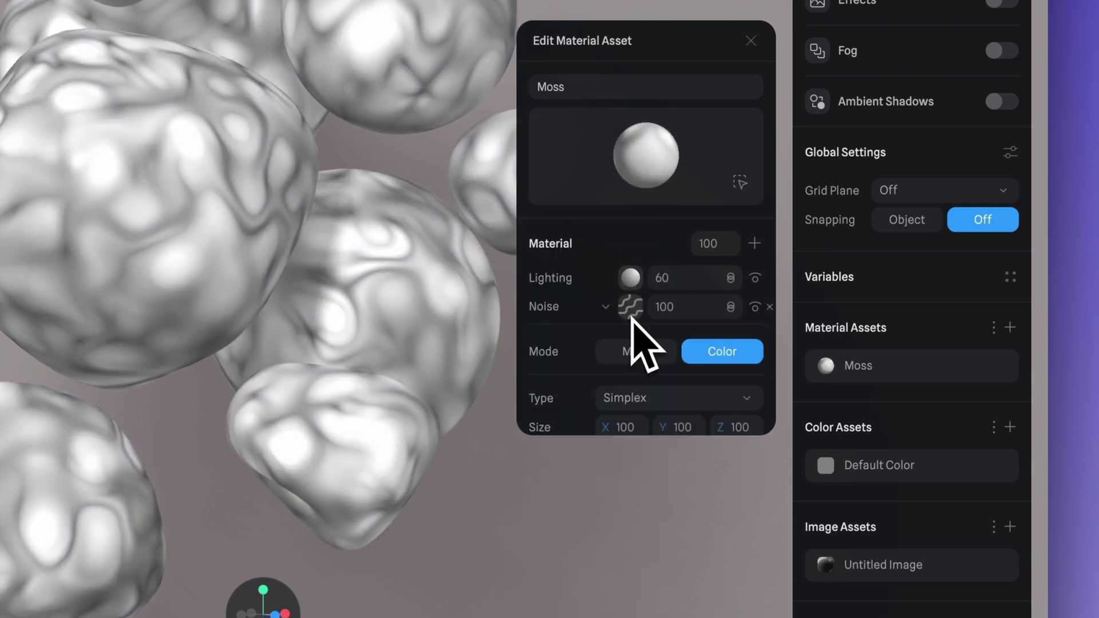
pyautogui.scroll(-5, 593, 343)
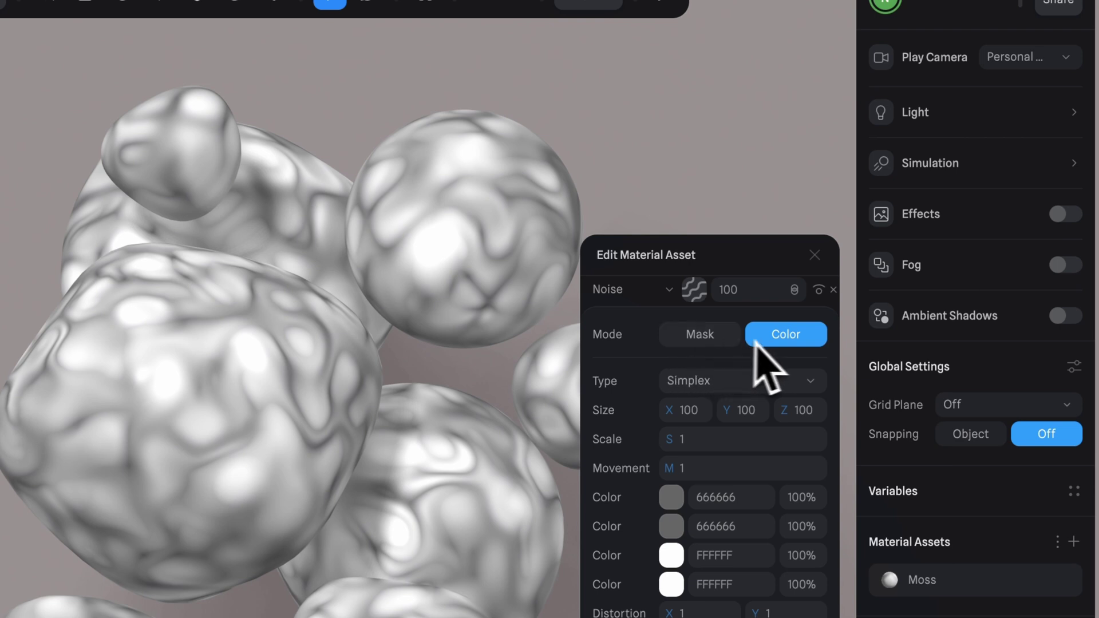
pyautogui.click(699, 342)
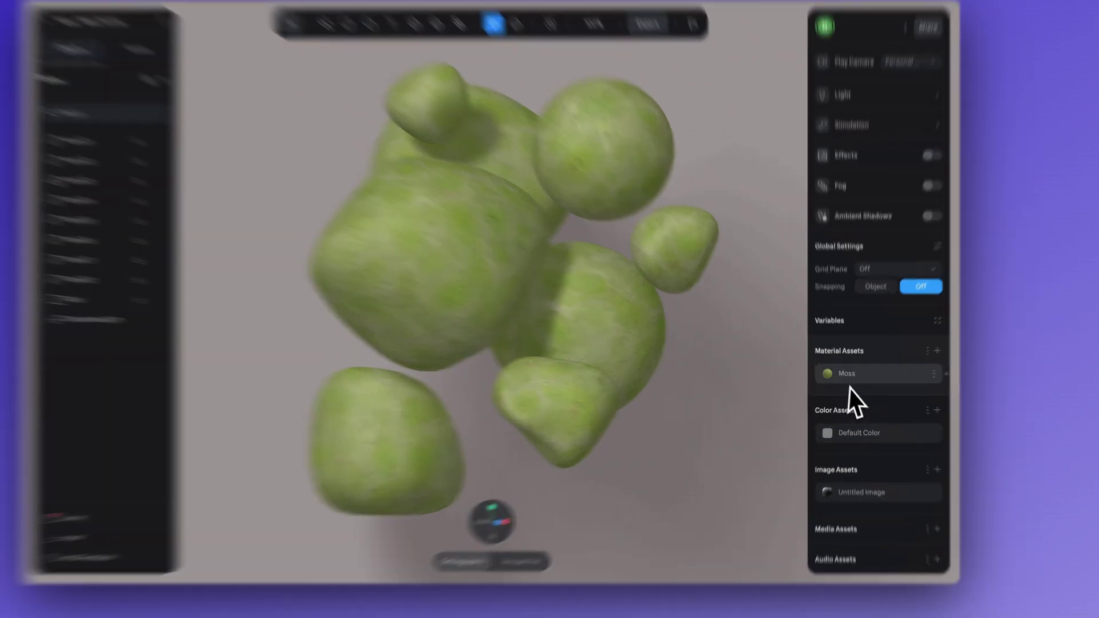
# Reopen the Moss material and switch the noise layer's Mode back to Color
pyautogui.click(846, 373)
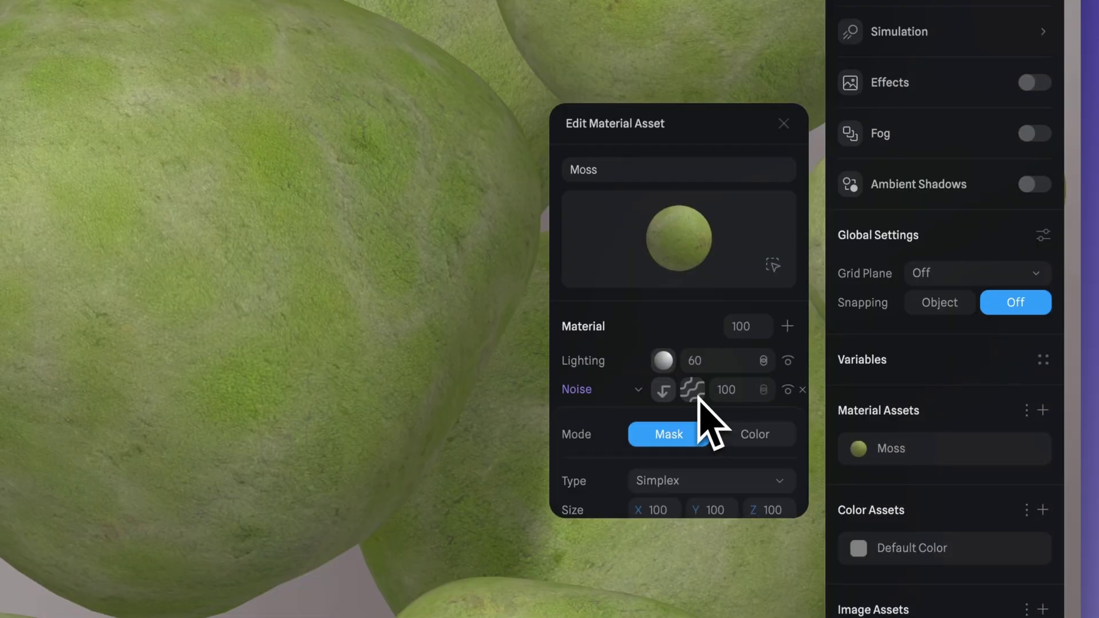
pyautogui.scroll(-5, 699, 395)
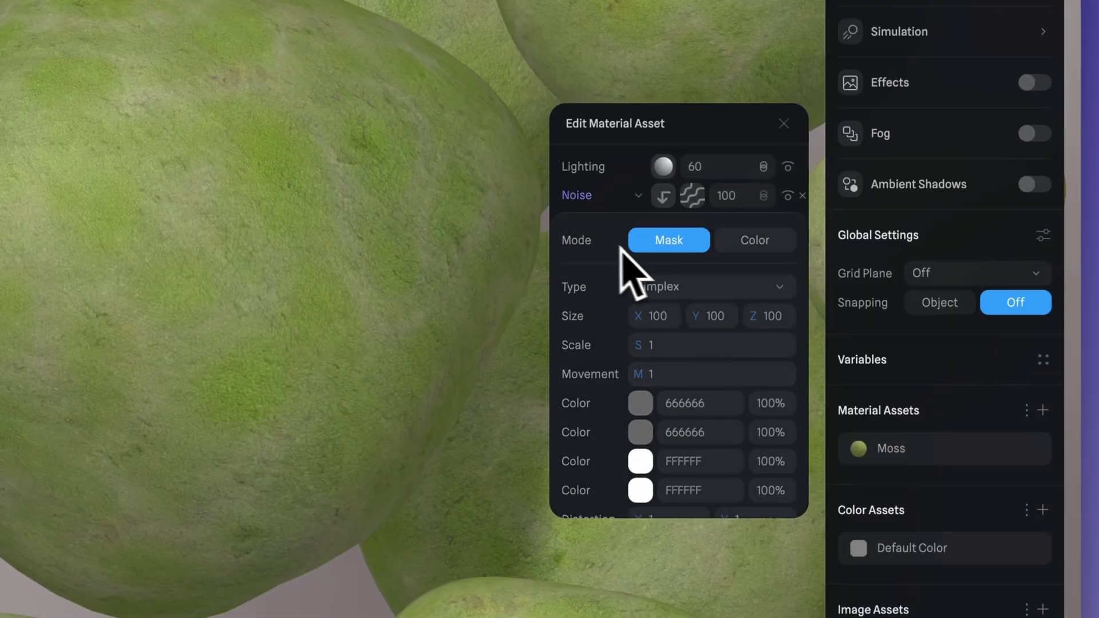
pyautogui.click(757, 242)
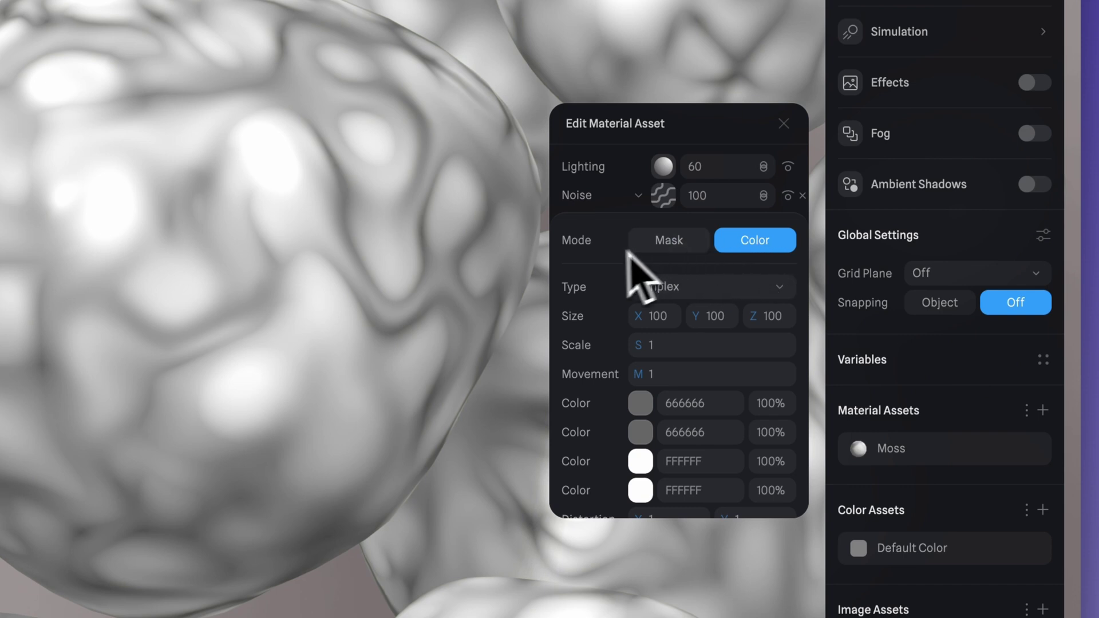
# Switch the Moss noise to Voronoi, with High Cut 0.50 and Low Cut 0.30
pyautogui.click(779, 292)
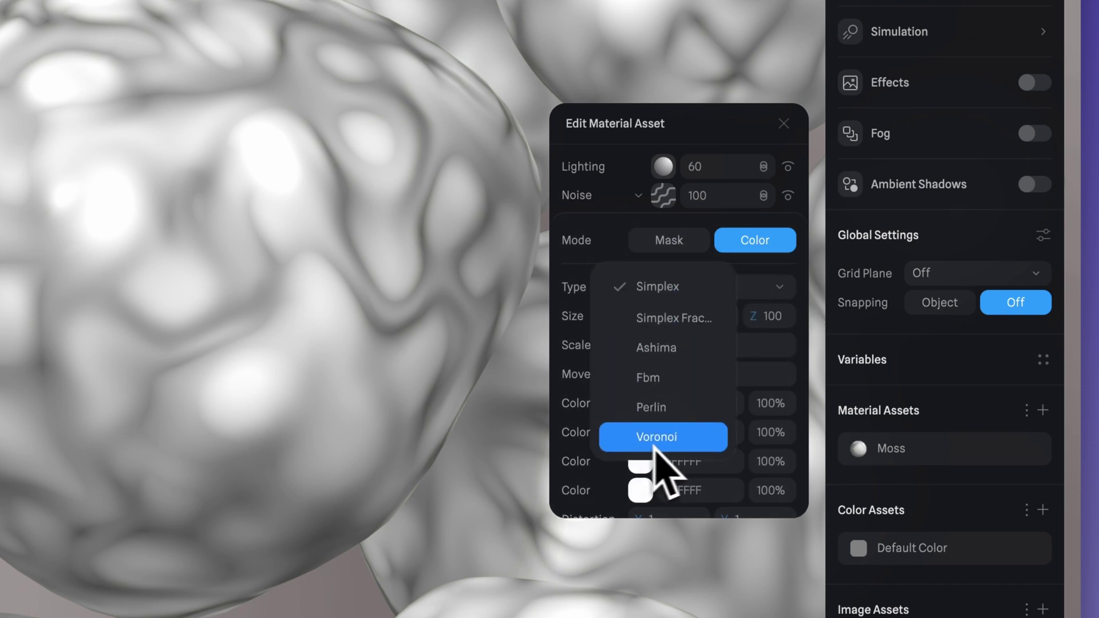
pyautogui.click(656, 438)
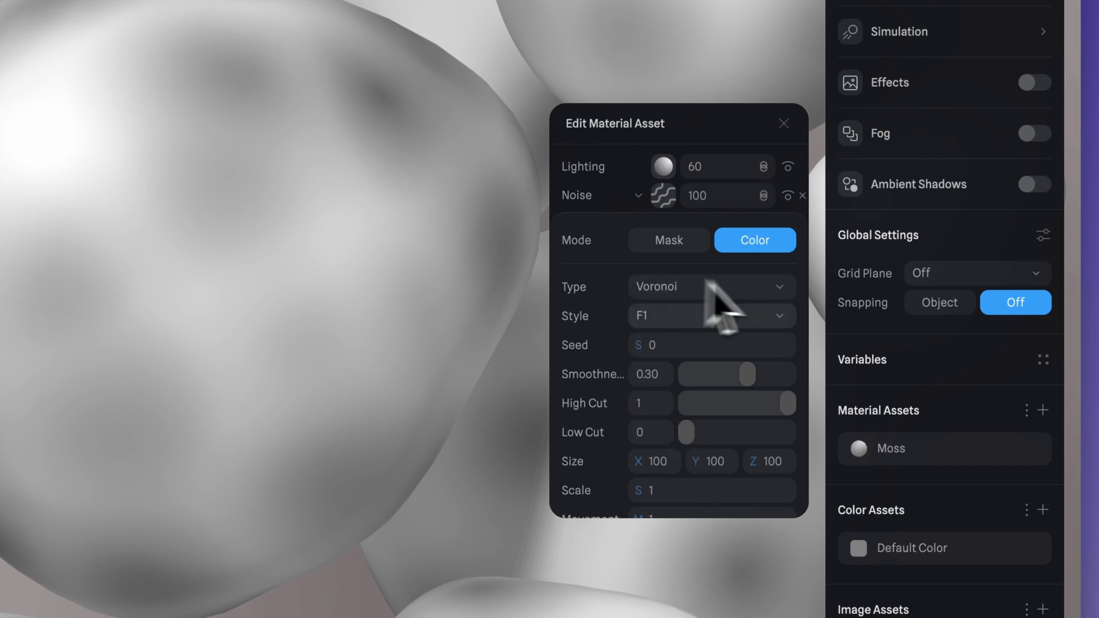
pyautogui.scroll(-3, 706, 427)
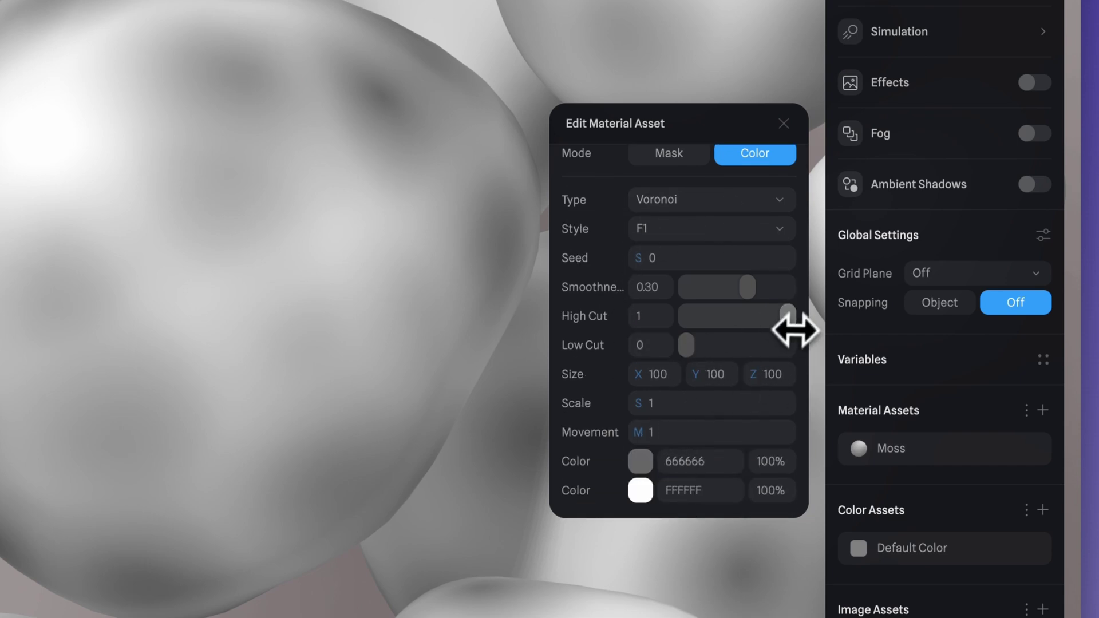
pyautogui.moveTo(779, 323); pyautogui.dragTo(738, 321)
pyautogui.moveTo(762, 399); pyautogui.dragTo(766, 399)
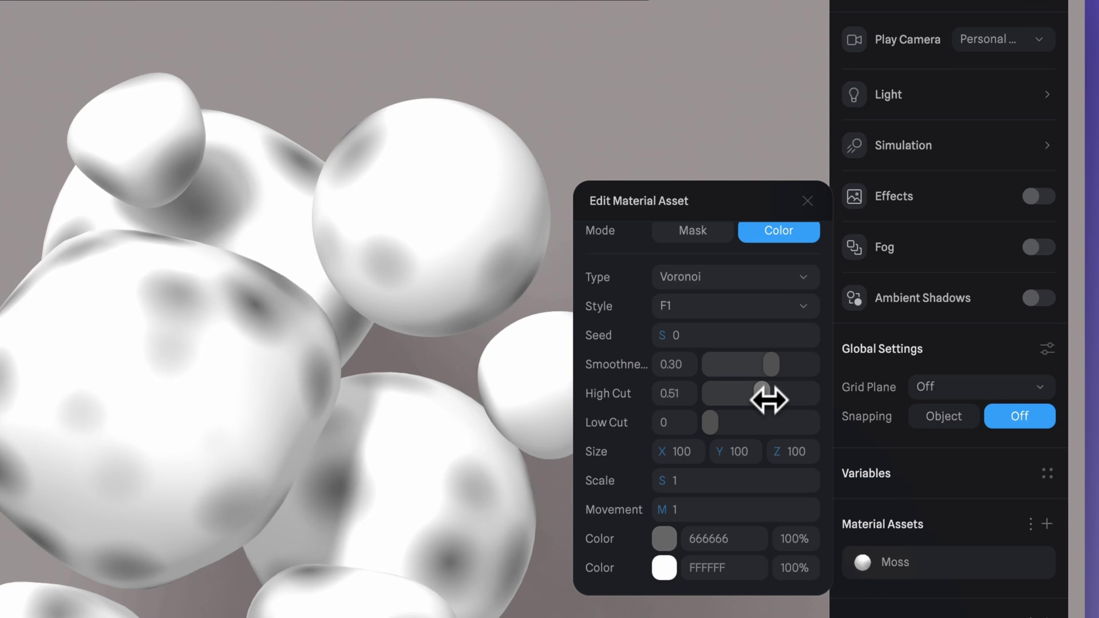
pyautogui.moveTo(715, 432); pyautogui.dragTo(746, 432)
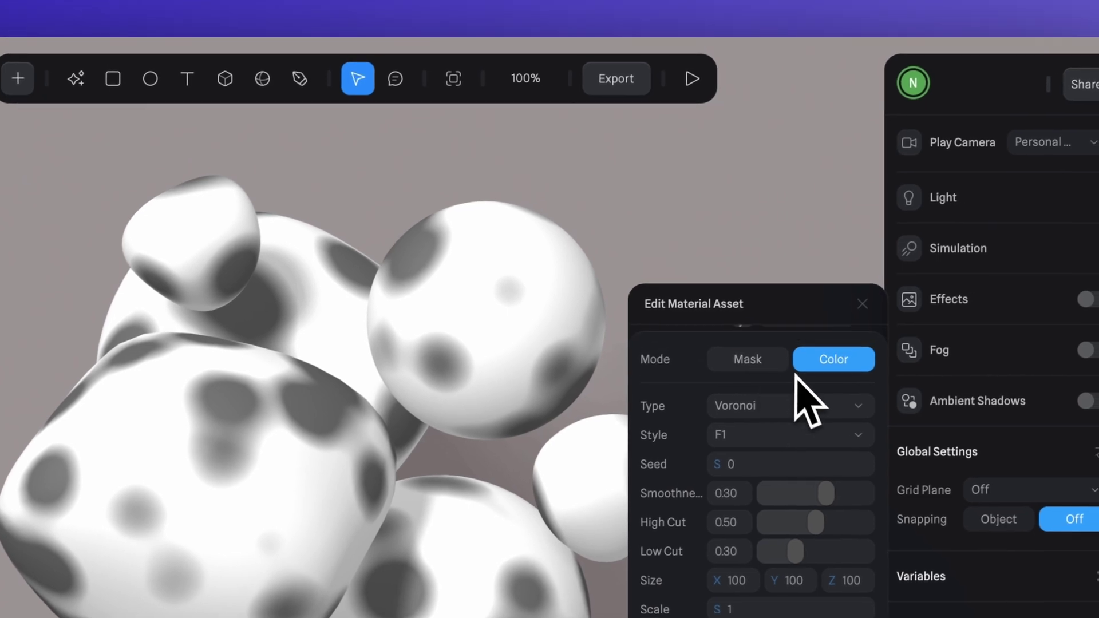
# Set the Voronoi noise's dark colour to 000000 and leave the noise in Mask mode
pyautogui.click(752, 367)
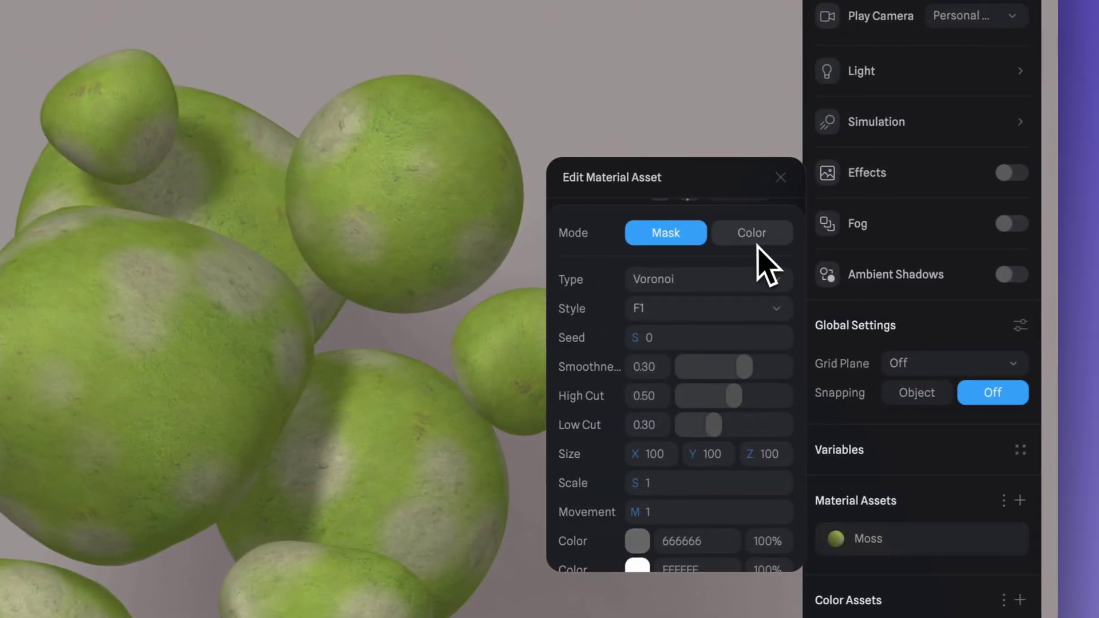
pyautogui.click(756, 245)
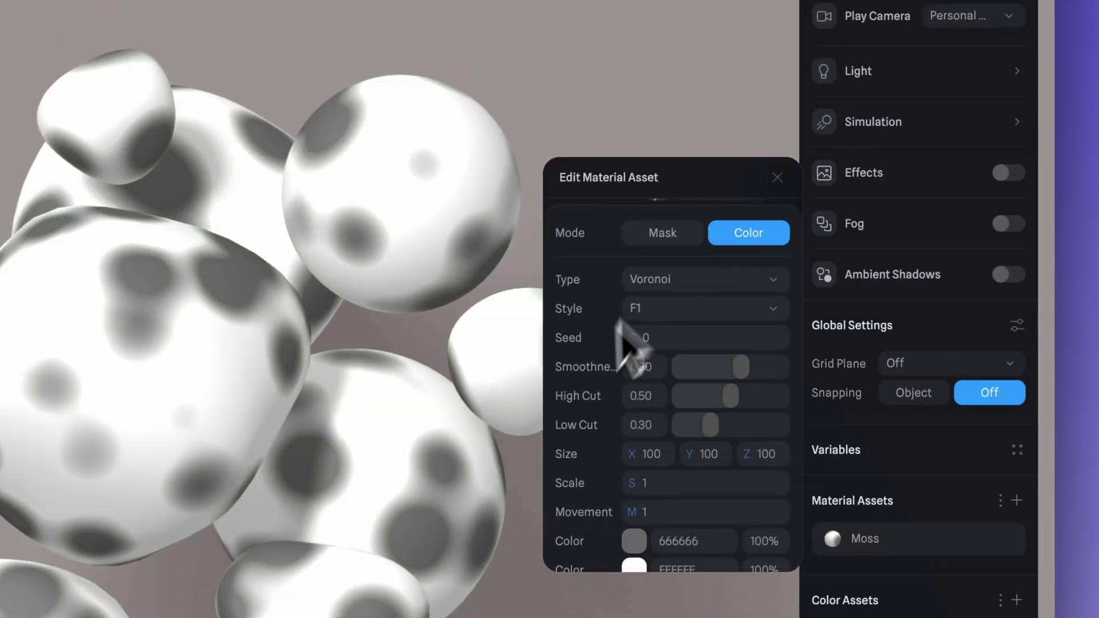
pyautogui.scroll(-1, 641, 452)
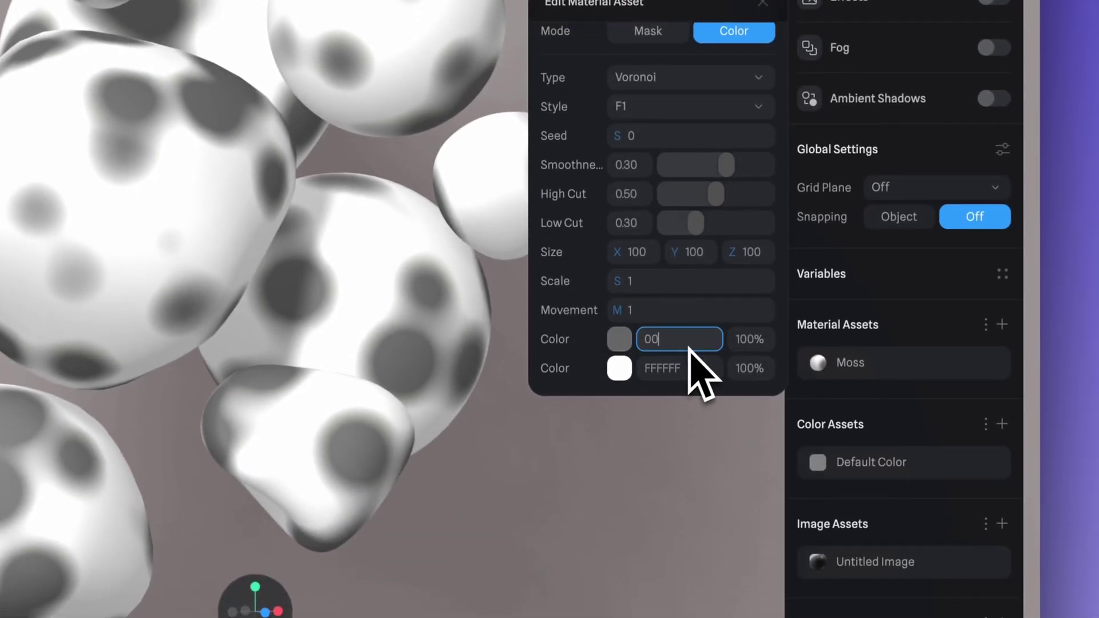
pyautogui.press('Return')
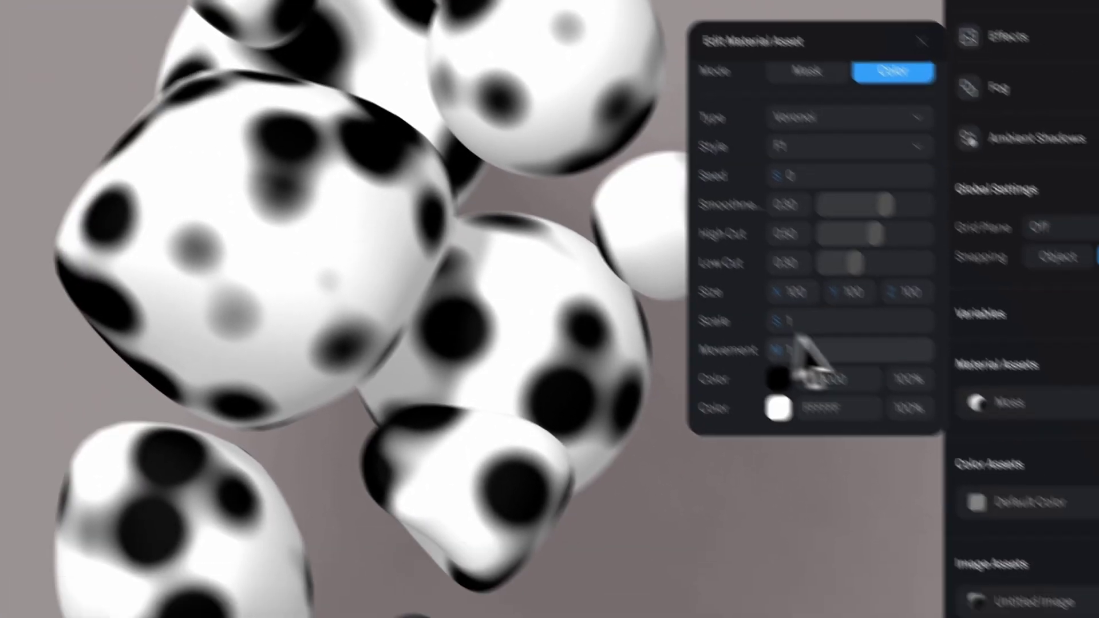
pyautogui.scroll(3, 804, 319)
pyautogui.click(731, 304)
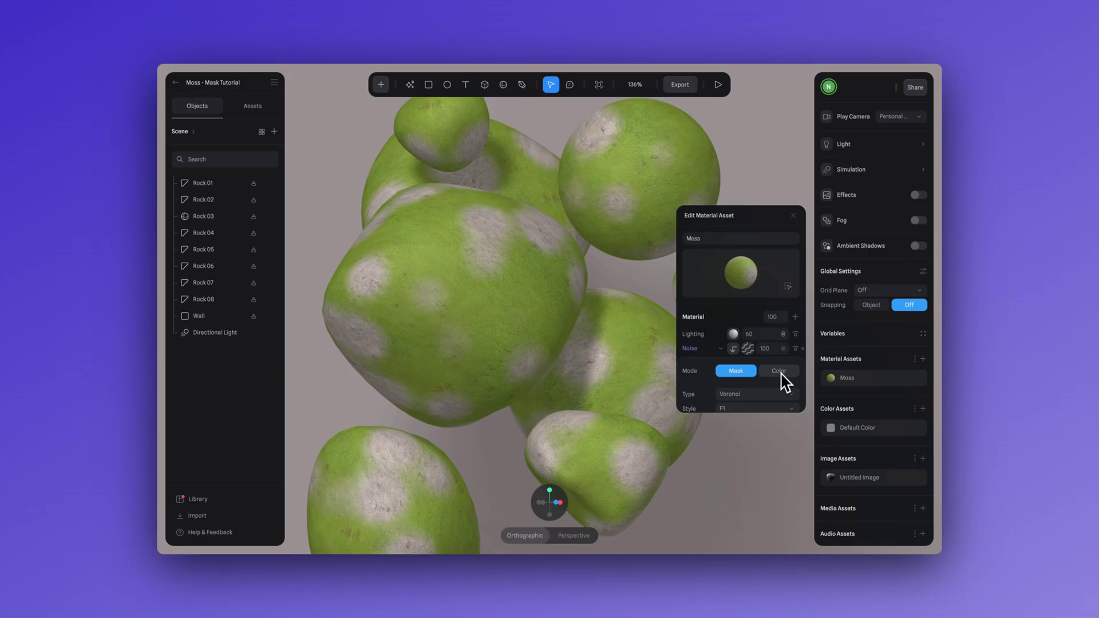
pyautogui.click(814, 297)
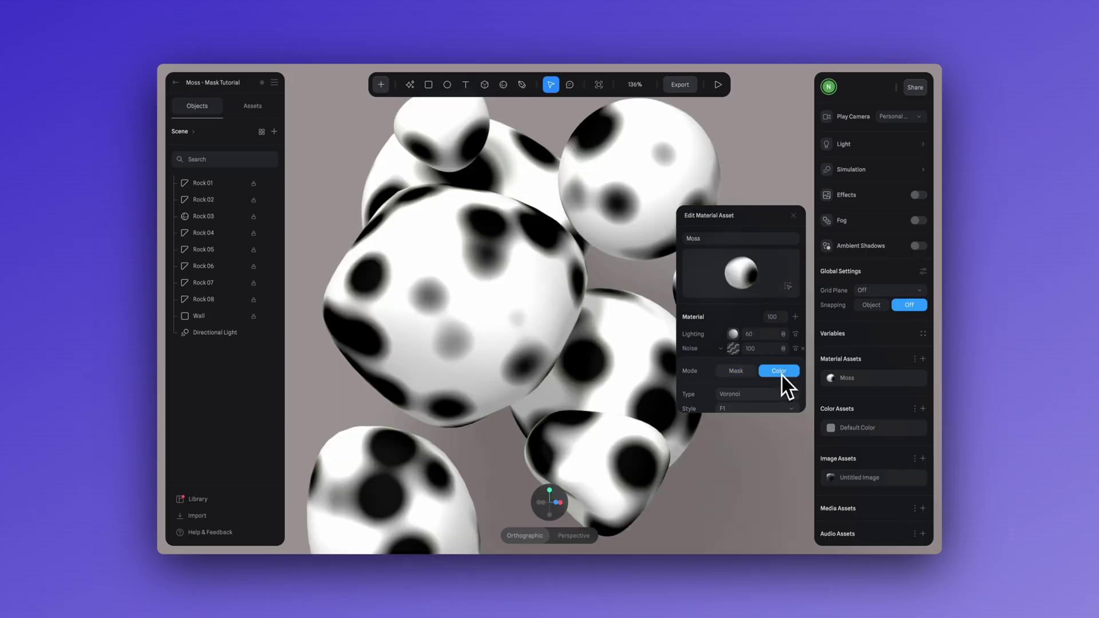
pyautogui.click(747, 376)
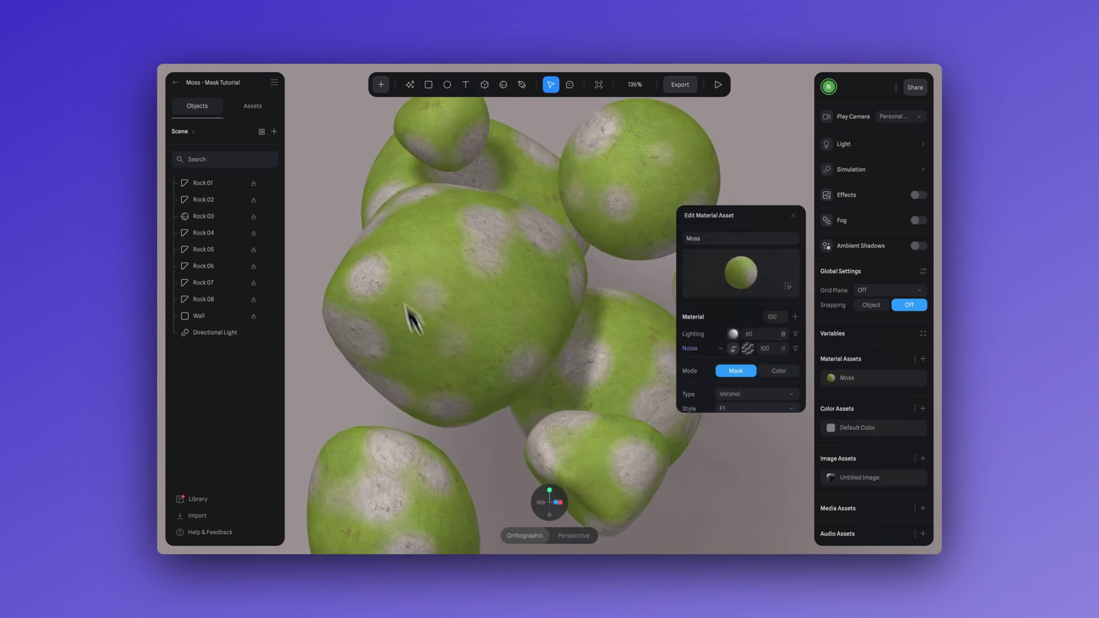
# Move the Image 61 layer above Image 71, keeping the Color layer beneath them
pyautogui.click(692, 349)
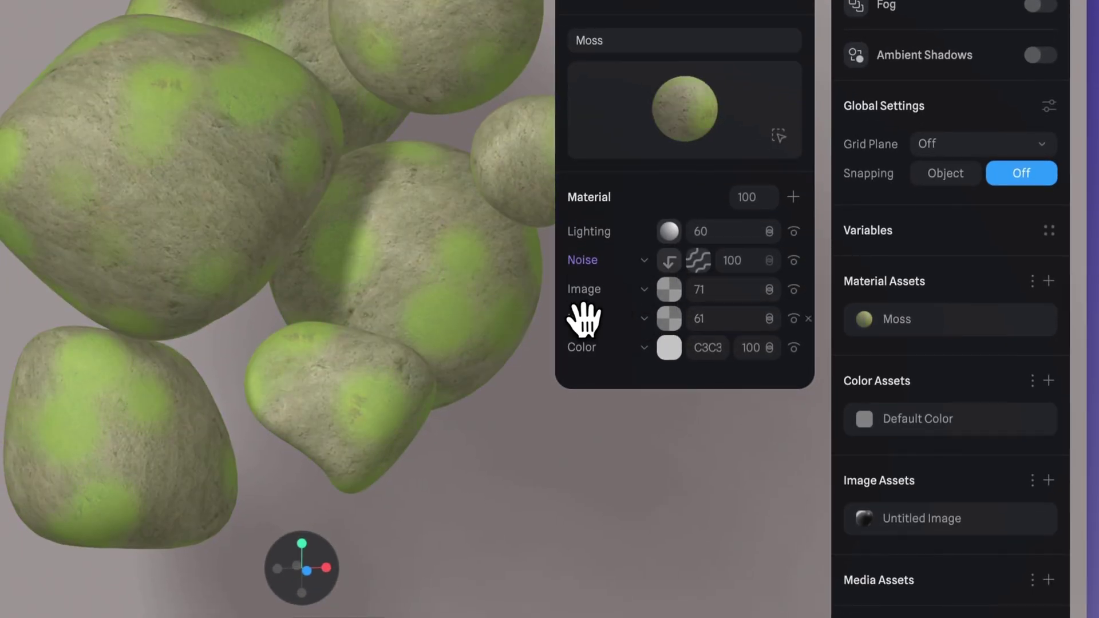
pyautogui.moveTo(584, 320); pyautogui.dragTo(587, 283)
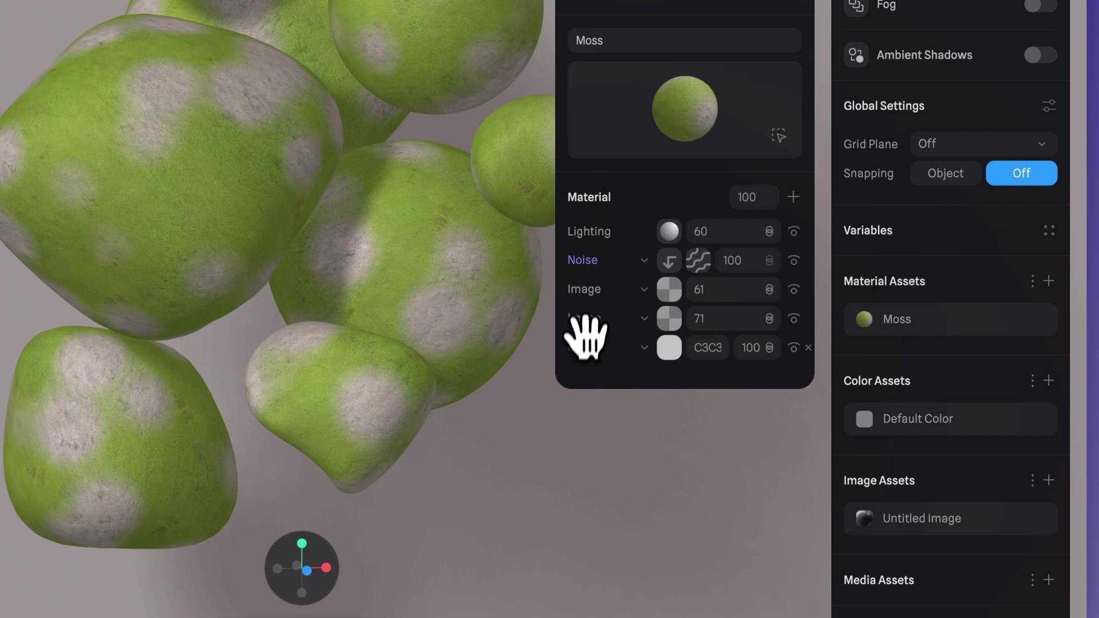
pyautogui.moveTo(587, 342)
pyautogui.mouseDown()
pyautogui.moveTo(576, 295)
pyautogui.moveTo(580, 326)
pyautogui.mouseUp()
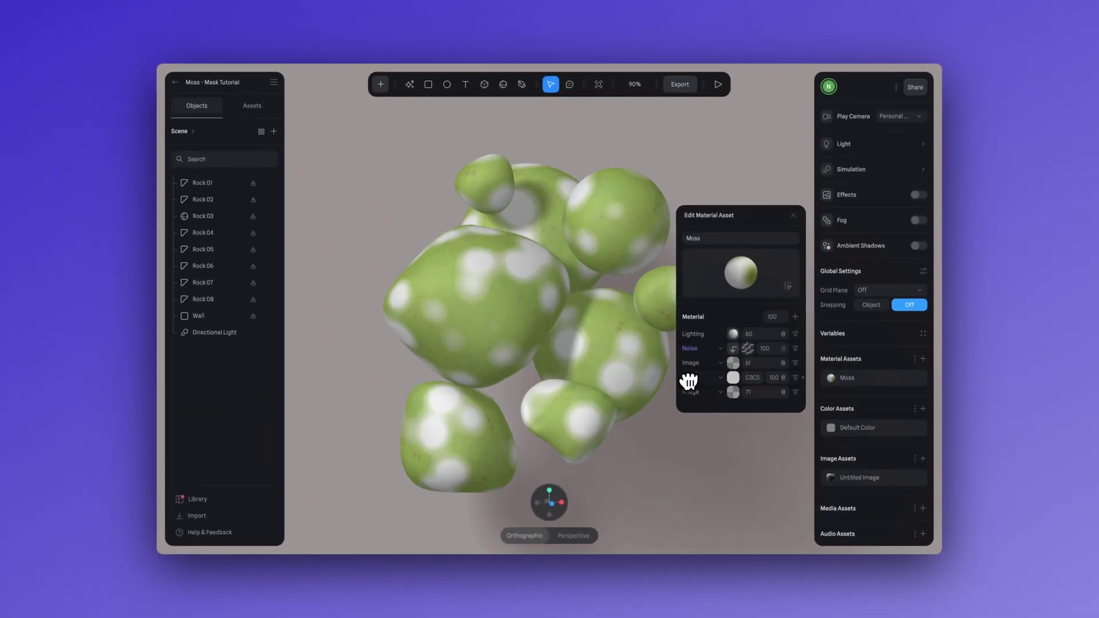
pyautogui.moveTo(689, 381); pyautogui.dragTo(690, 378)
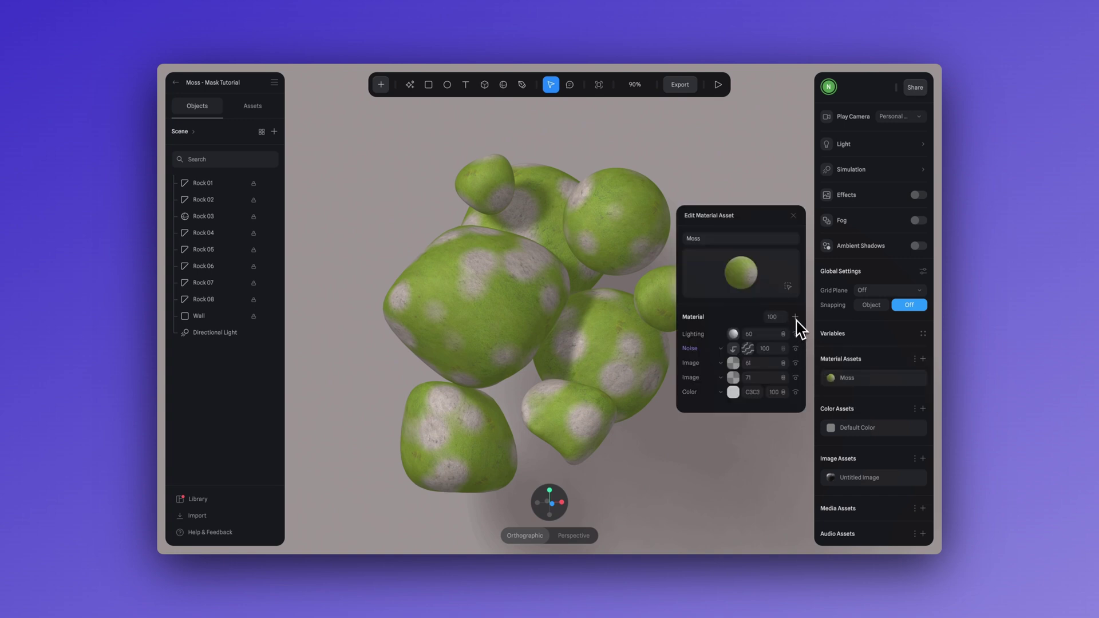
# Add a Depth layer to the Moss material in World space, with its origin beside the rocks
pyautogui.click(795, 317)
pyautogui.click(730, 335)
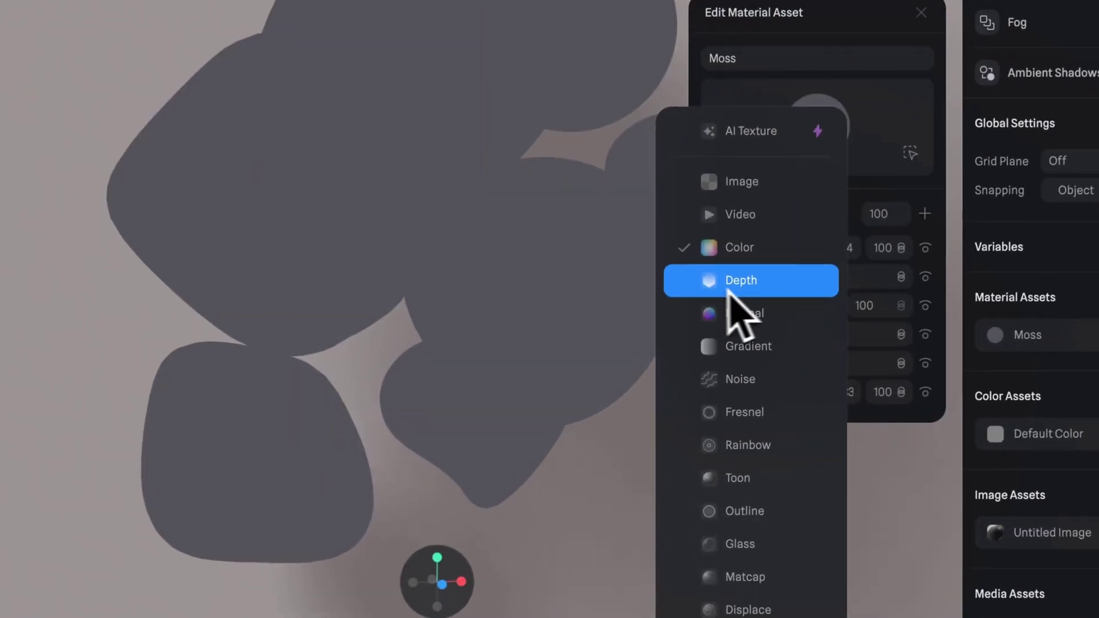
pyautogui.click(730, 280)
pyautogui.moveTo(633, 177); pyautogui.dragTo(561, 249)
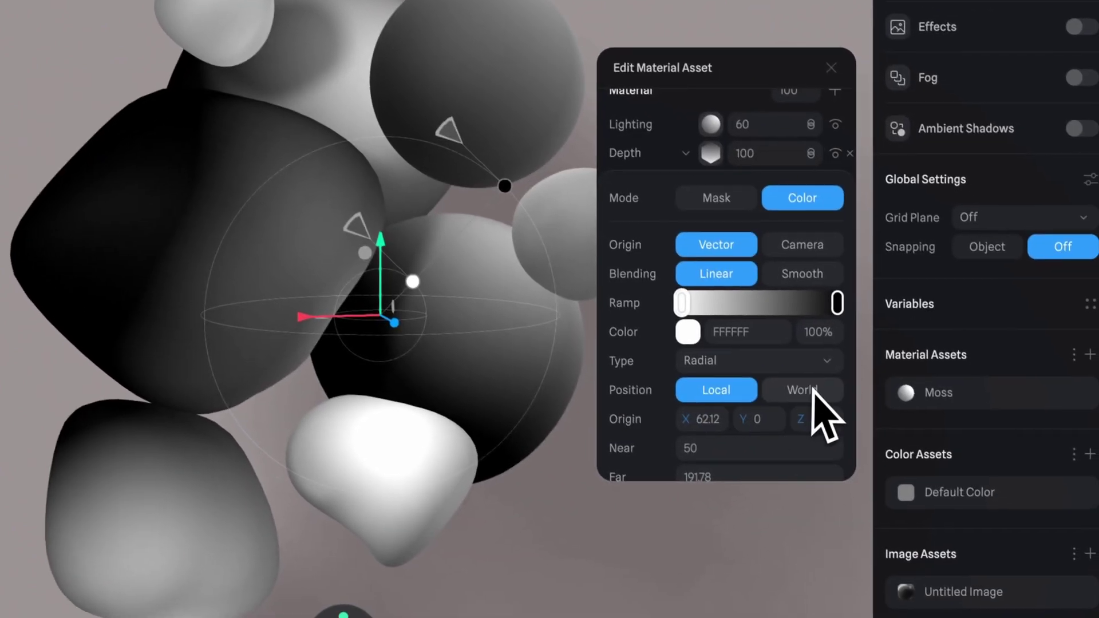
pyautogui.click(906, 499)
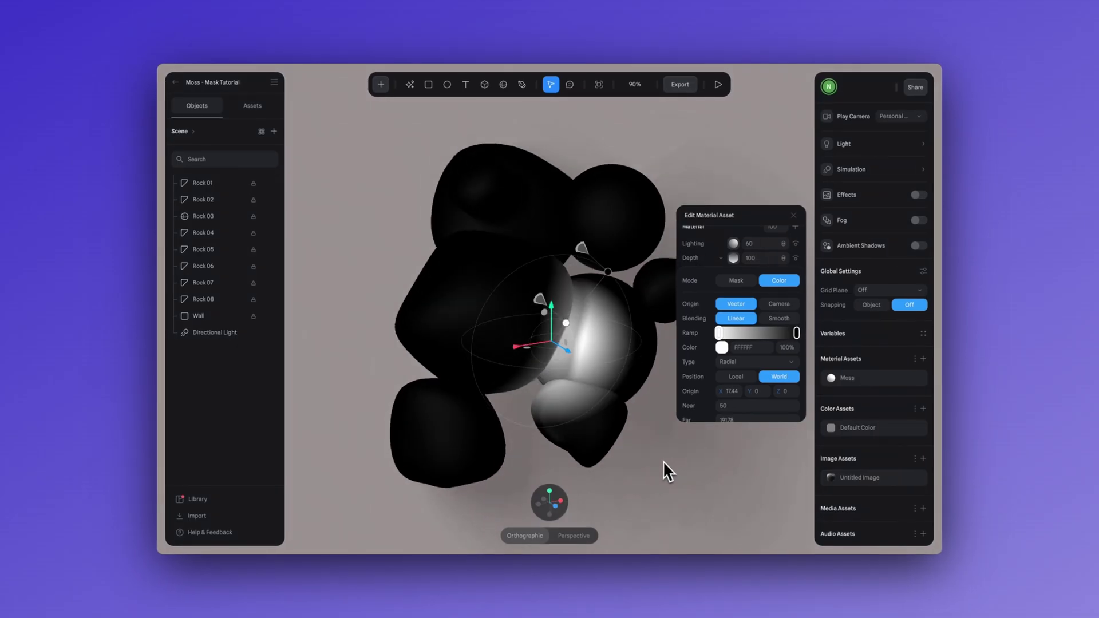
pyautogui.moveTo(590, 404)
pyautogui.mouseDown()
pyautogui.moveTo(554, 343)
pyautogui.moveTo(500, 341)
pyautogui.moveTo(518, 329)
pyautogui.mouseUp()
pyautogui.moveTo(519, 330); pyautogui.dragTo(624, 464, button='right')
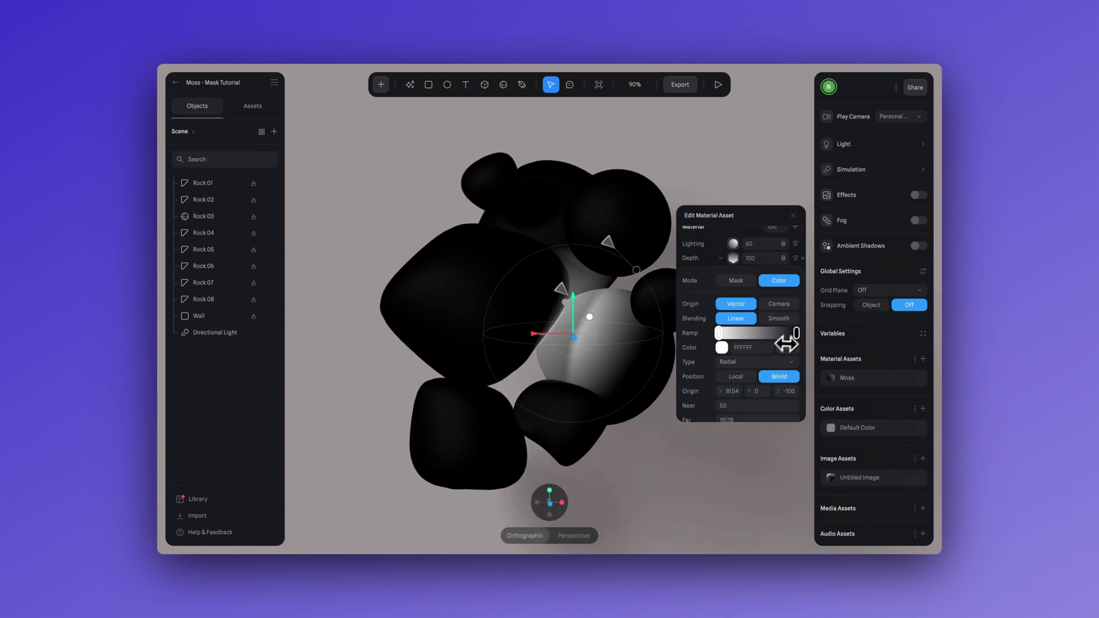
# Make the depth ramp colour black and blend the layer with Multiply
pyautogui.moveTo(796, 333); pyautogui.dragTo(693, 331)
pyautogui.click(712, 252)
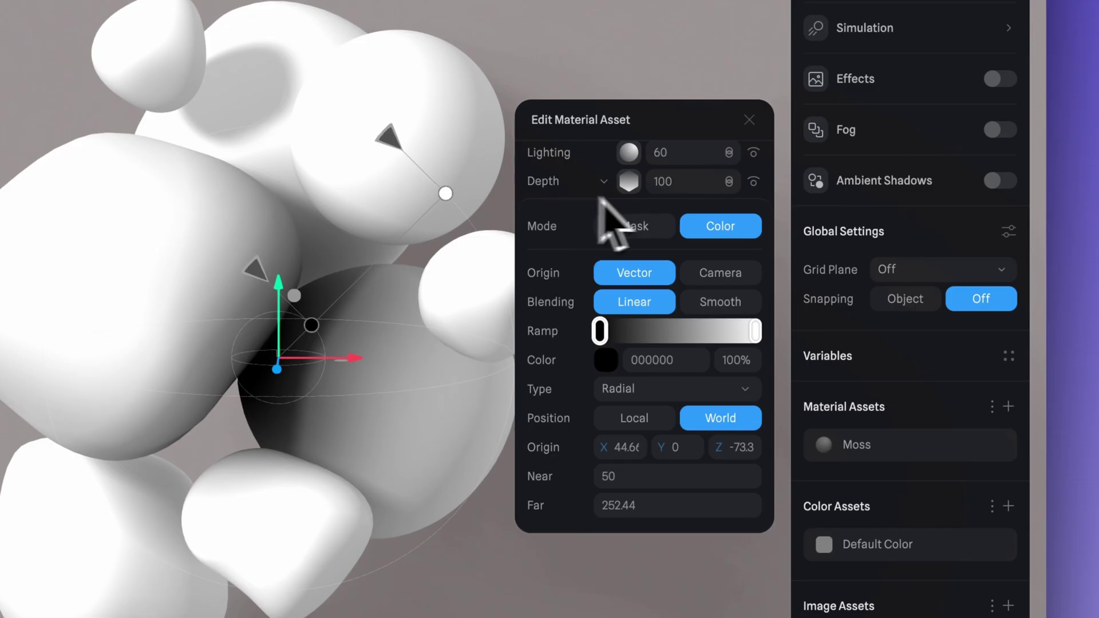
pyautogui.click(734, 192)
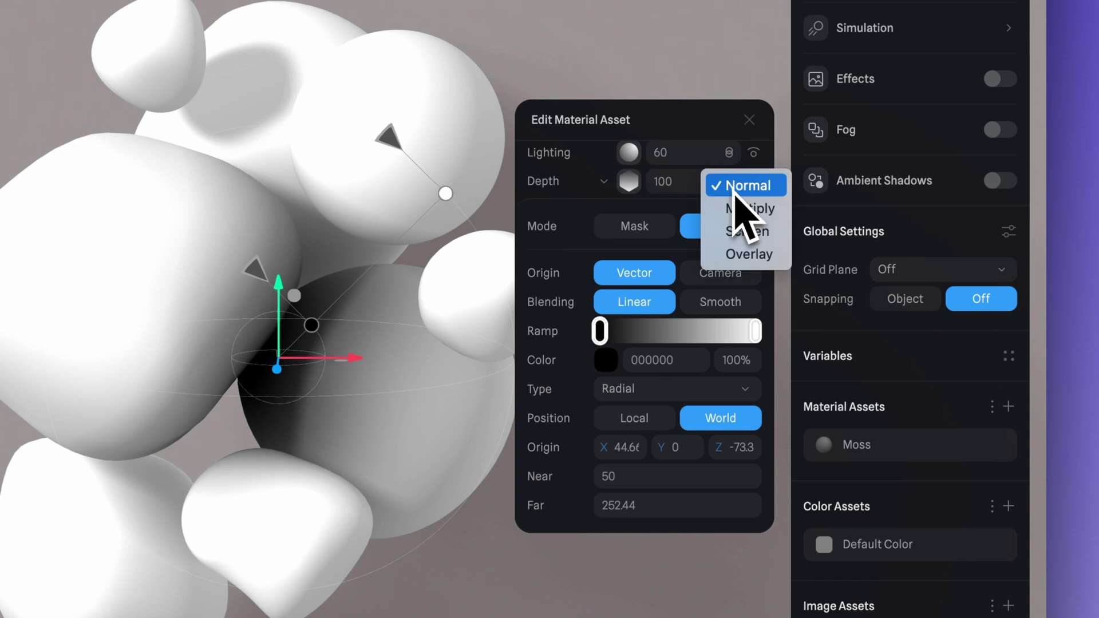
pyautogui.click(736, 219)
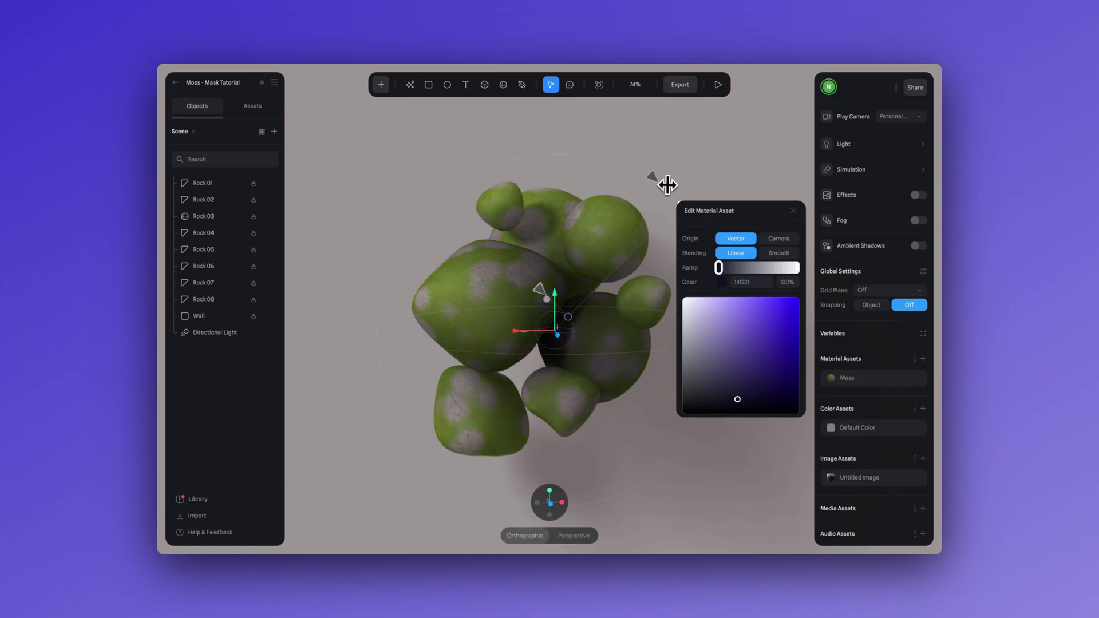
pyautogui.moveTo(667, 184); pyautogui.dragTo(583, 260)
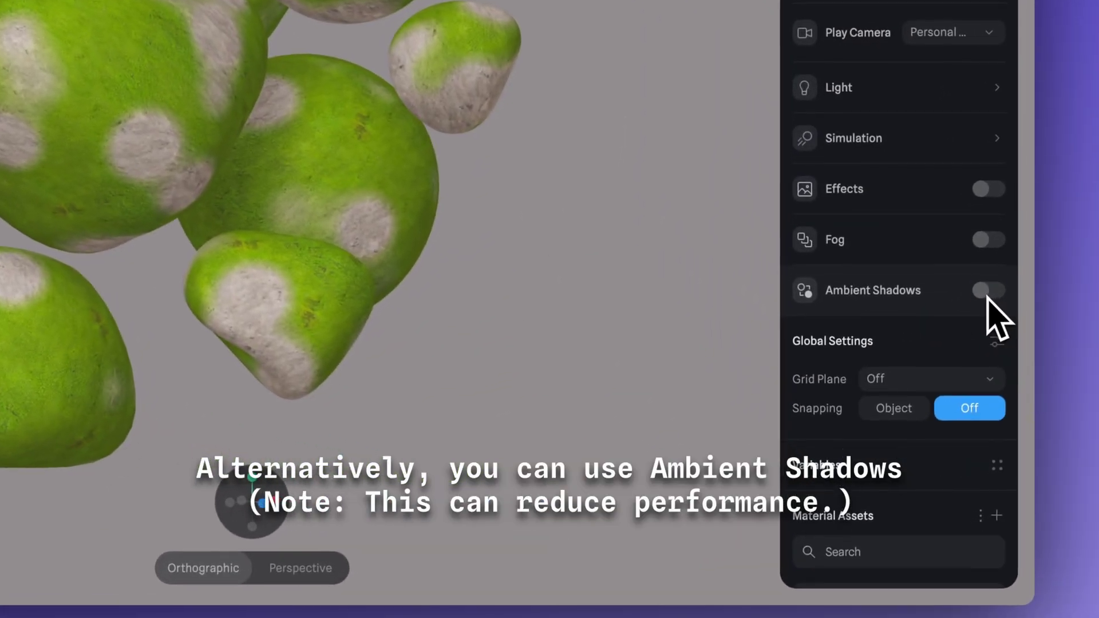
# Turn on Ambient Shadows for the rocks, leaving the style unchanged
pyautogui.click(984, 298)
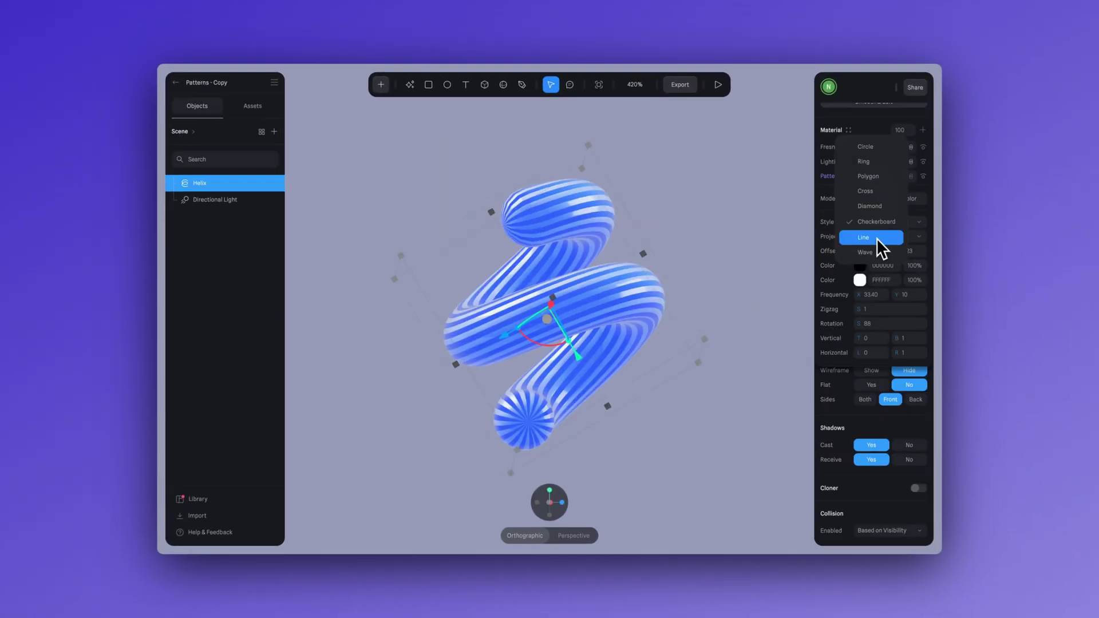
pyautogui.press('Escape')
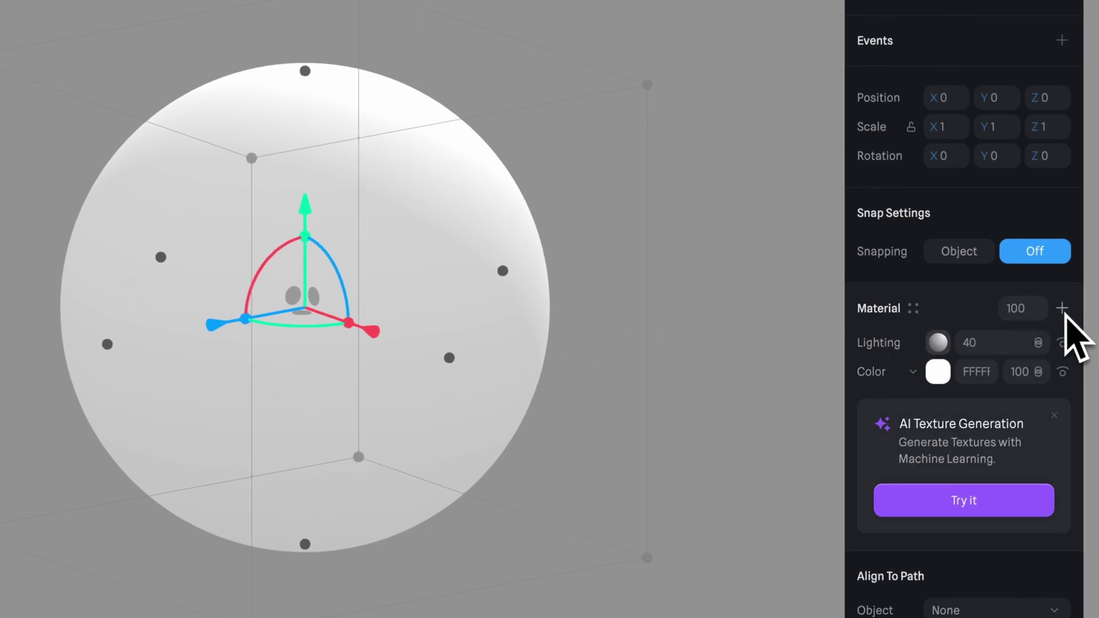
# Add a Circle Pattern layer to the sphere's material, try Mask, then leave it in Color mode
pyautogui.click(1062, 310)
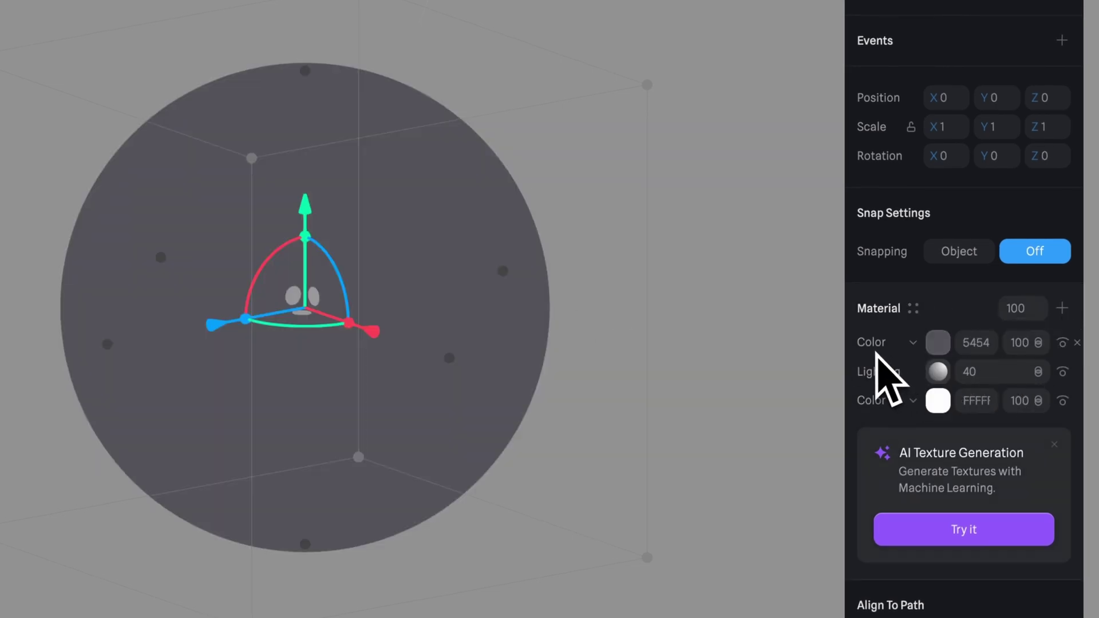
pyautogui.click(910, 344)
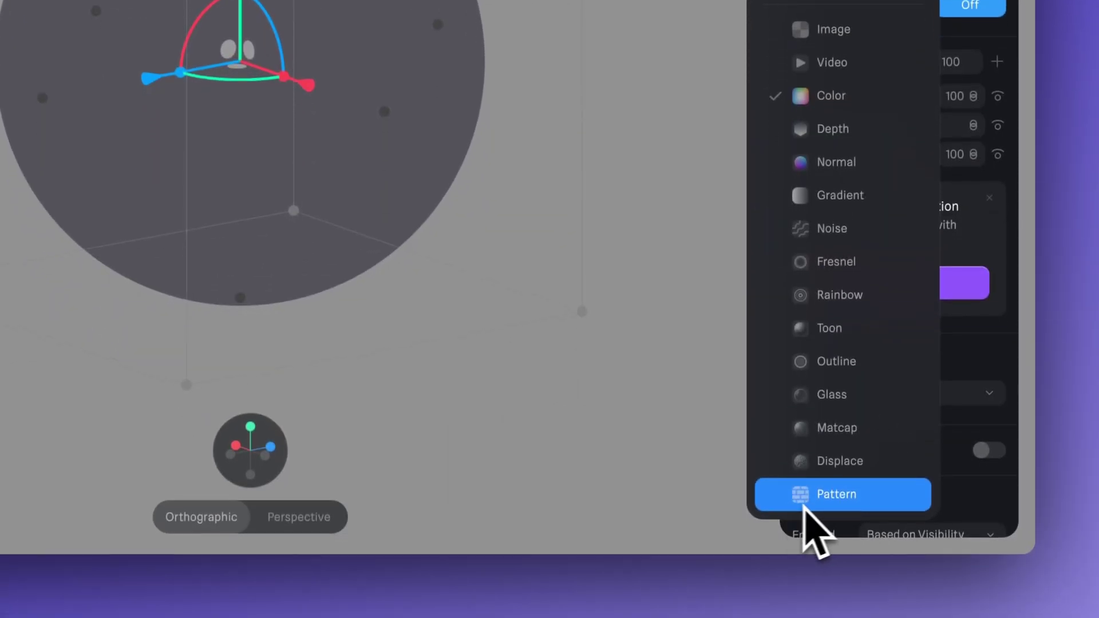
pyautogui.click(855, 503)
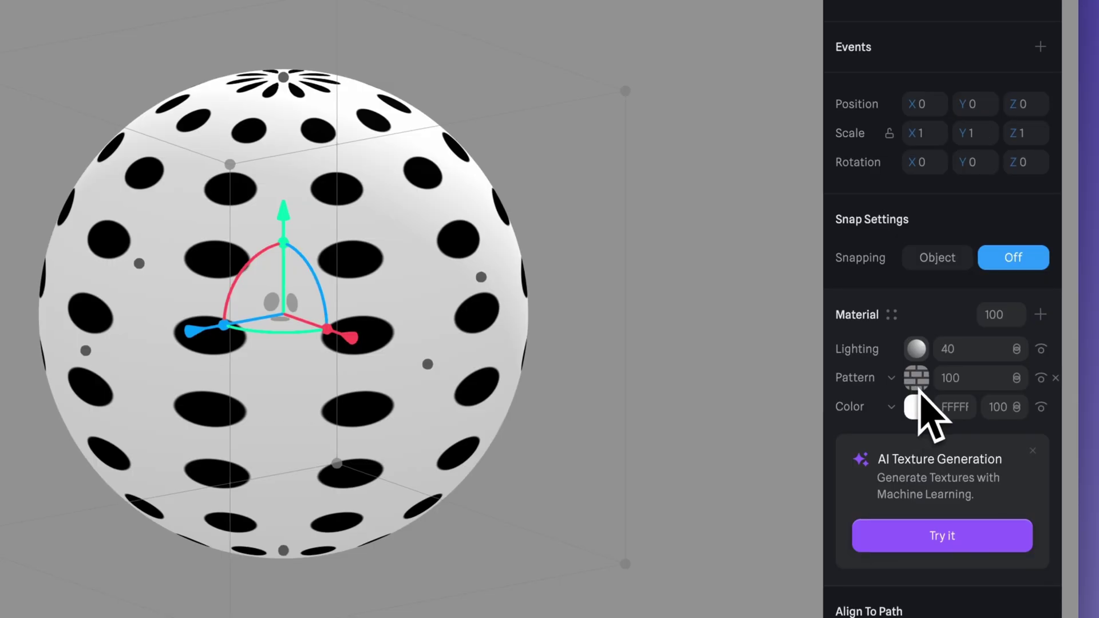
pyautogui.click(917, 382)
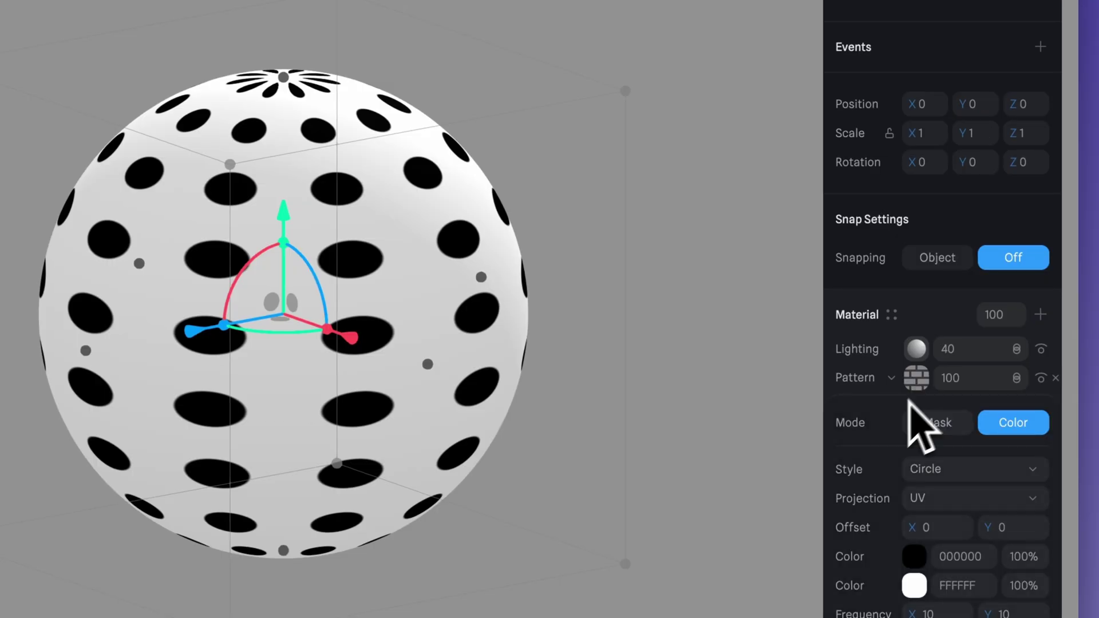
pyautogui.scroll(-2, 891, 415)
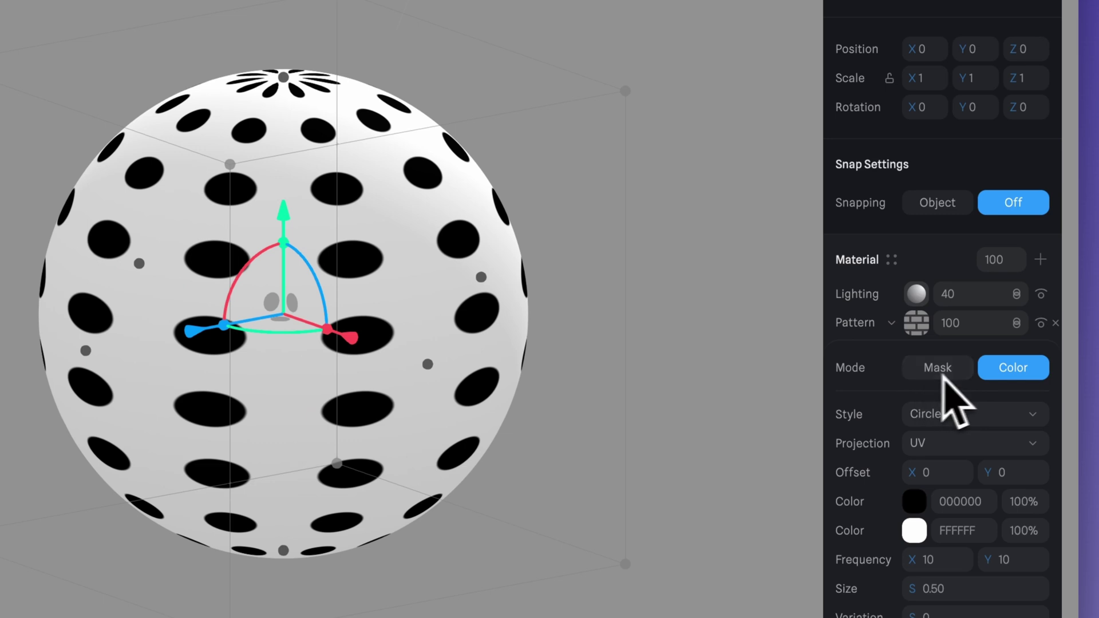
pyautogui.click(934, 373)
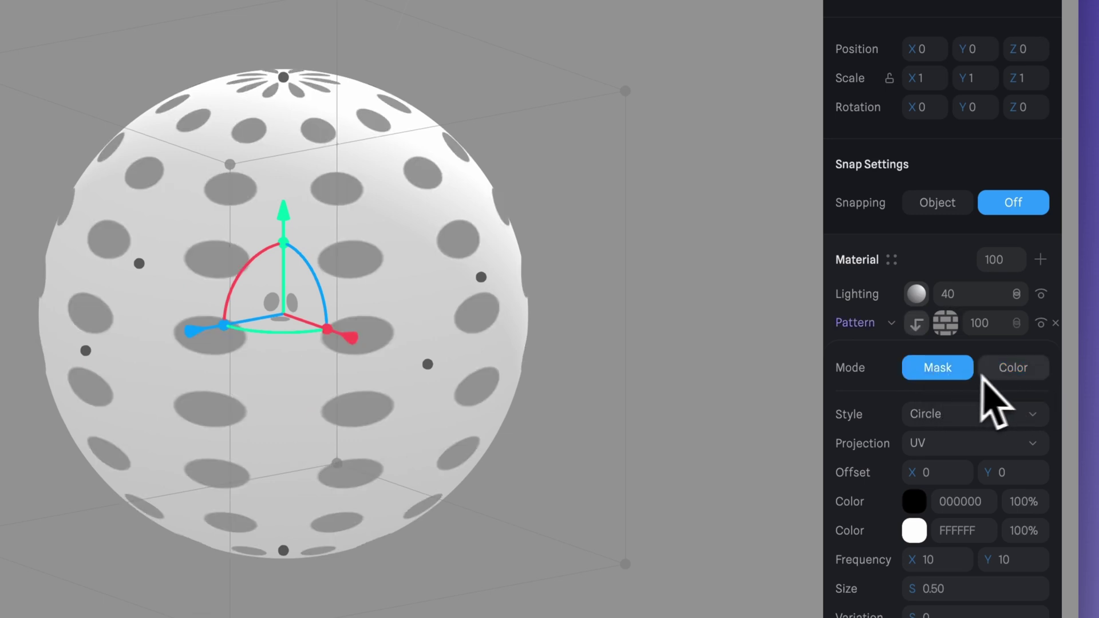
pyautogui.click(1013, 369)
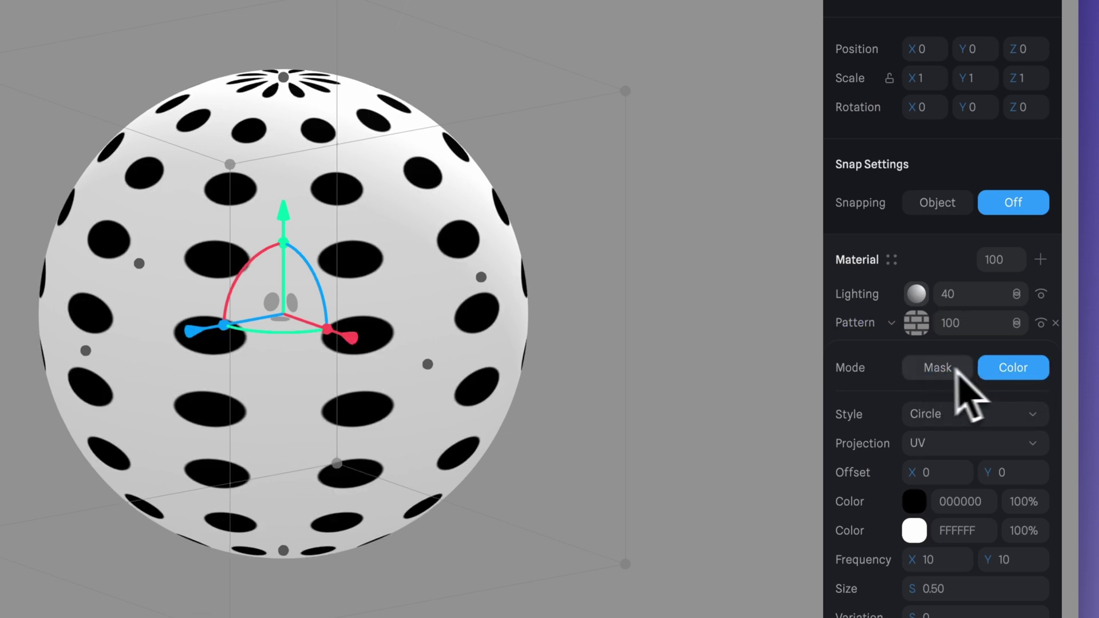
# Cycle the pattern Style through rings, polygons, crosses, diamonds, checker and stripes, ending on Wave
pyautogui.click(961, 416)
pyautogui.click(961, 445)
pyautogui.click(963, 418)
pyautogui.click(964, 447)
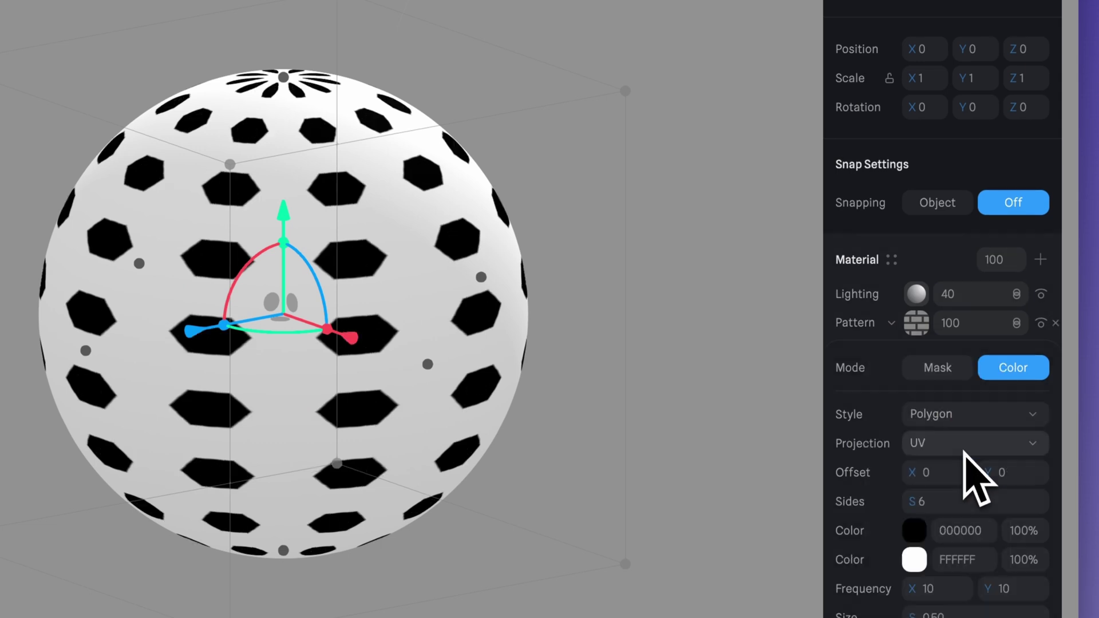
pyautogui.click(962, 422)
pyautogui.click(887, 378)
pyautogui.click(887, 361)
pyautogui.click(888, 378)
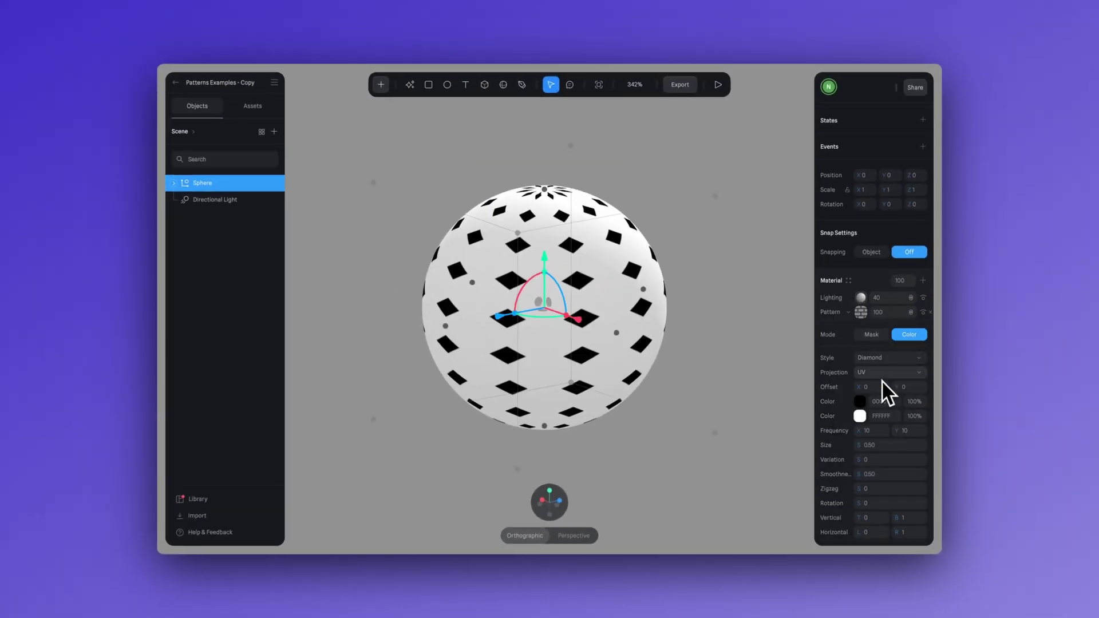
pyautogui.click(887, 364)
pyautogui.click(883, 372)
pyautogui.click(878, 375)
pyautogui.click(877, 380)
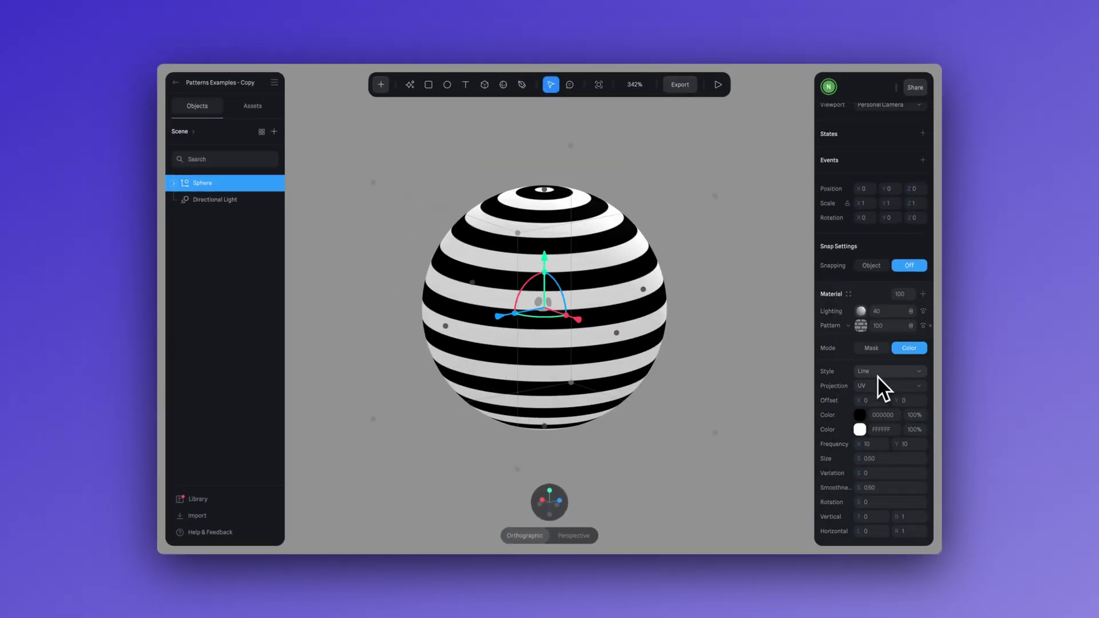
pyautogui.click(877, 376)
pyautogui.click(877, 384)
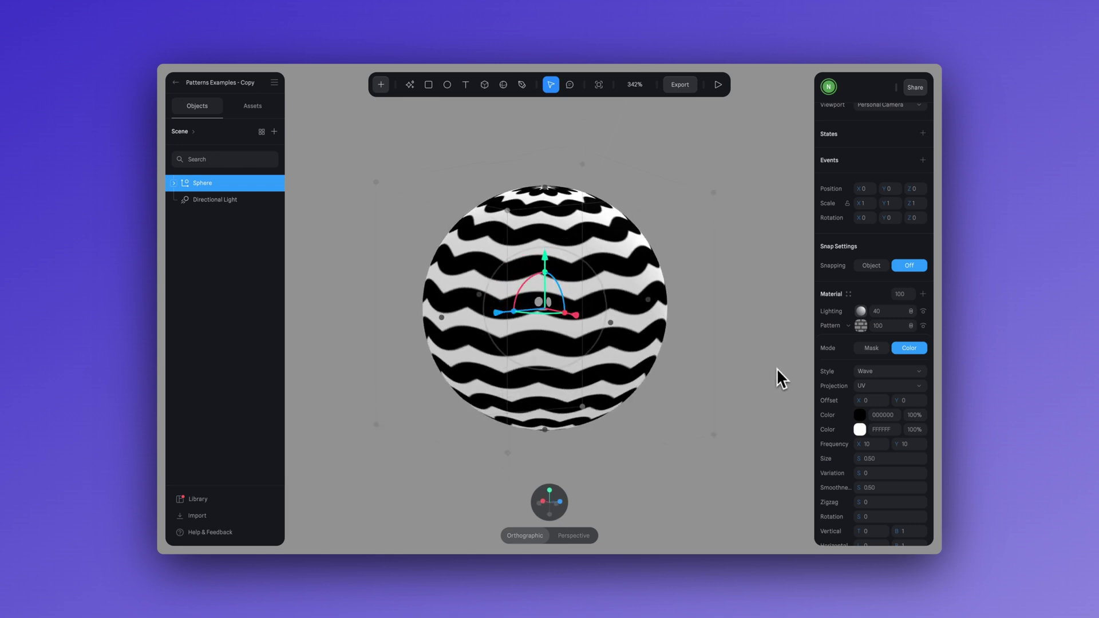
# Give the wave pattern Spherical projection, shift its Offset X, and set the stripe size to 0.47
pyautogui.click(760, 384)
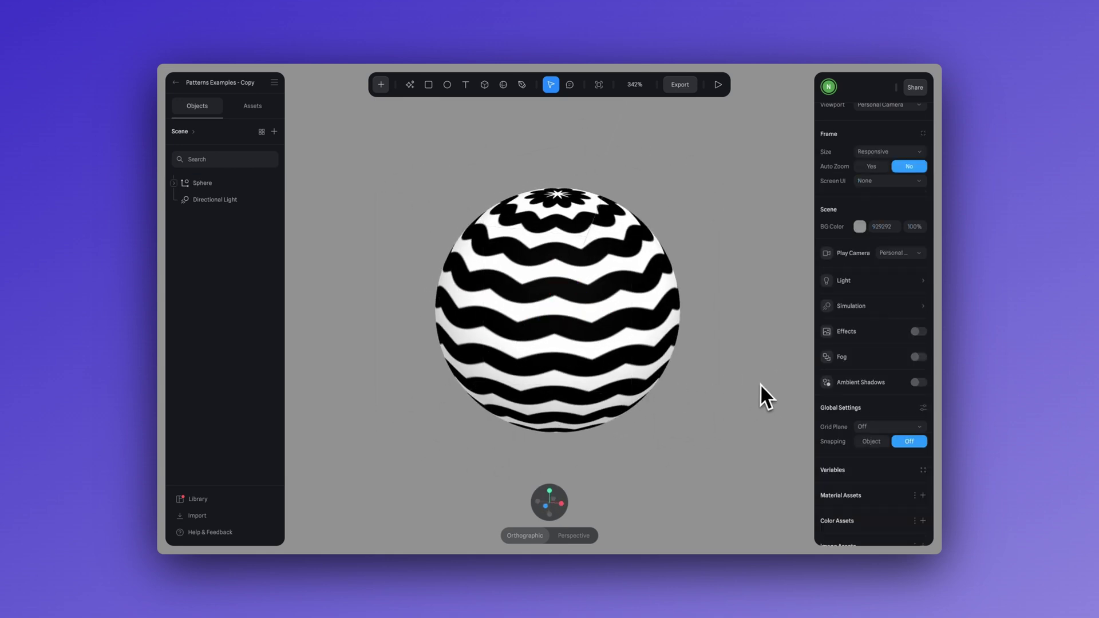
pyautogui.moveTo(760, 383)
pyautogui.mouseDown()
pyautogui.moveTo(760, 403)
pyautogui.moveTo(758, 345)
pyautogui.moveTo(755, 394)
pyautogui.mouseUp()
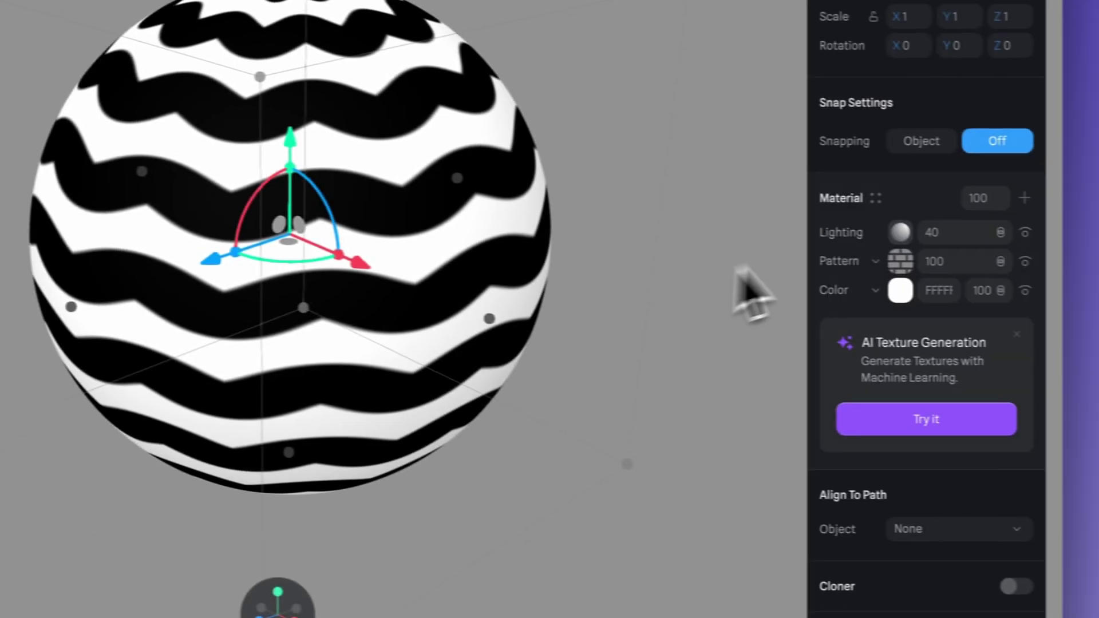
pyautogui.click(901, 263)
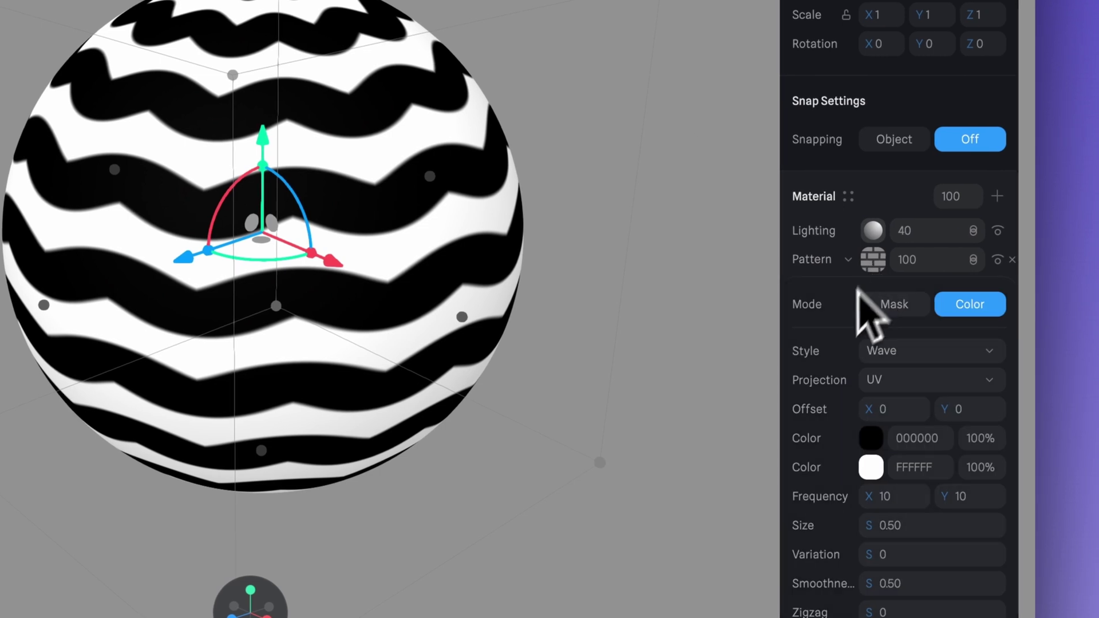
pyautogui.scroll(-1, 856, 379)
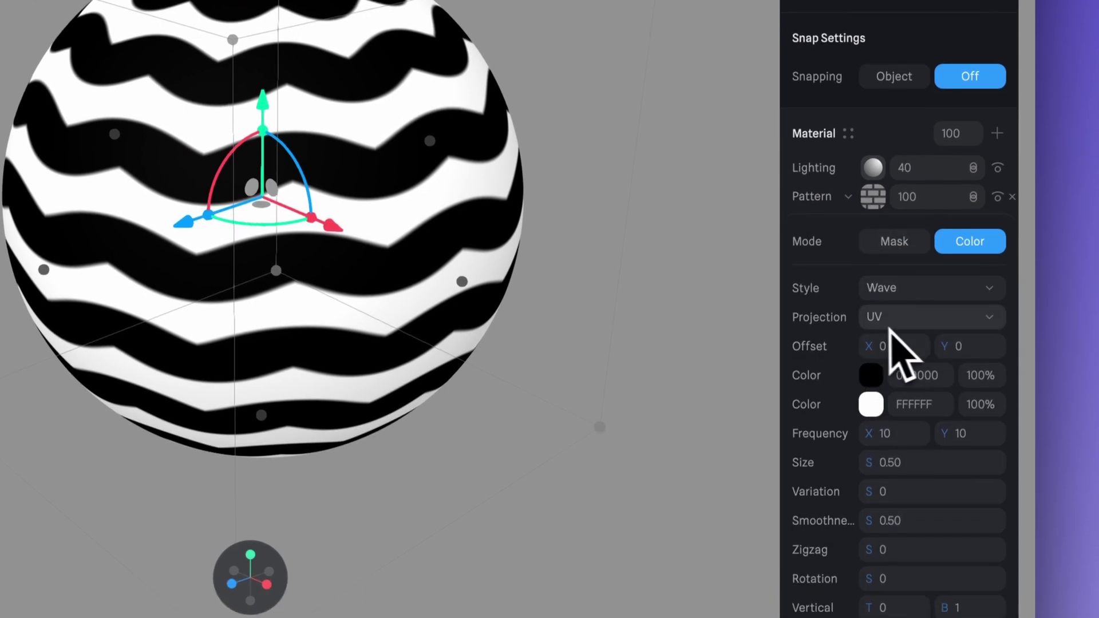
pyautogui.click(941, 358)
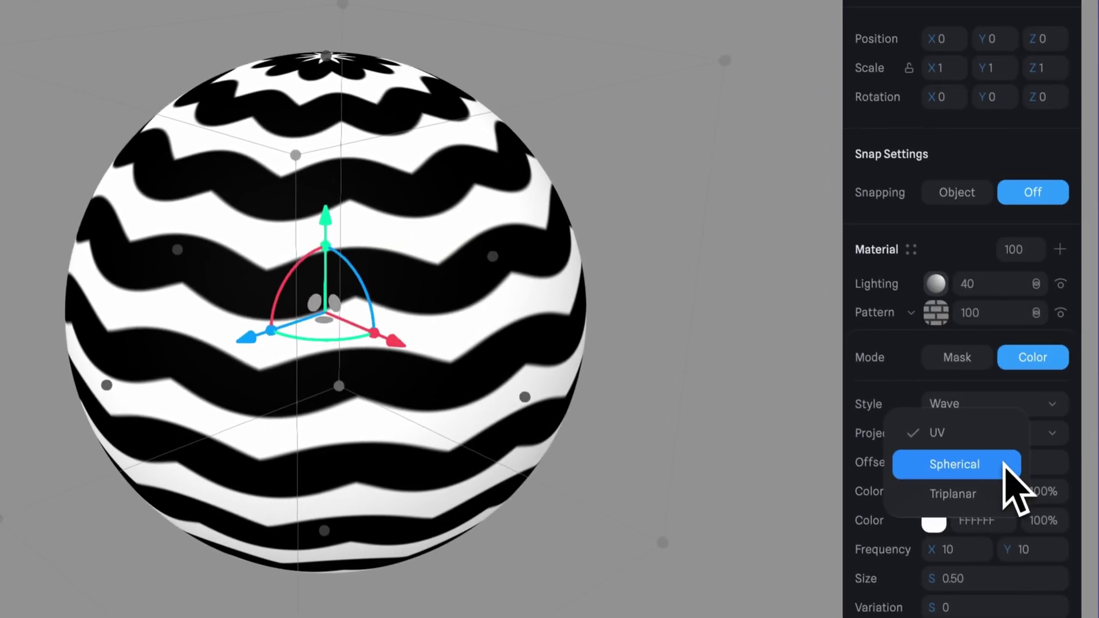
pyautogui.click(982, 425)
pyautogui.moveTo(939, 501); pyautogui.dragTo(1016, 503)
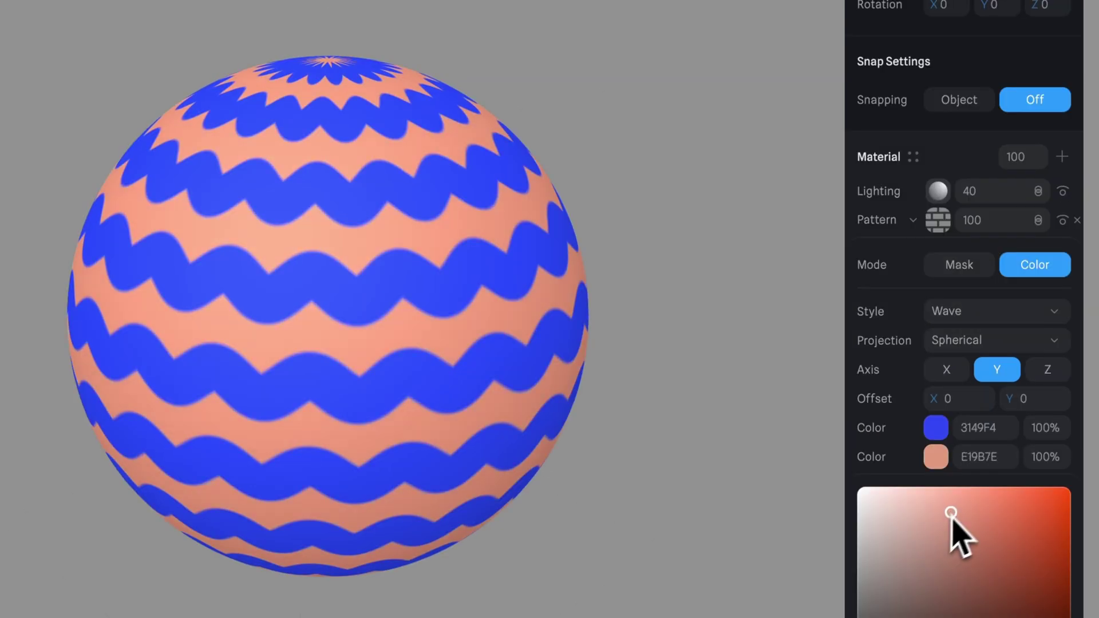
pyautogui.moveTo(952, 530); pyautogui.dragTo(939, 498)
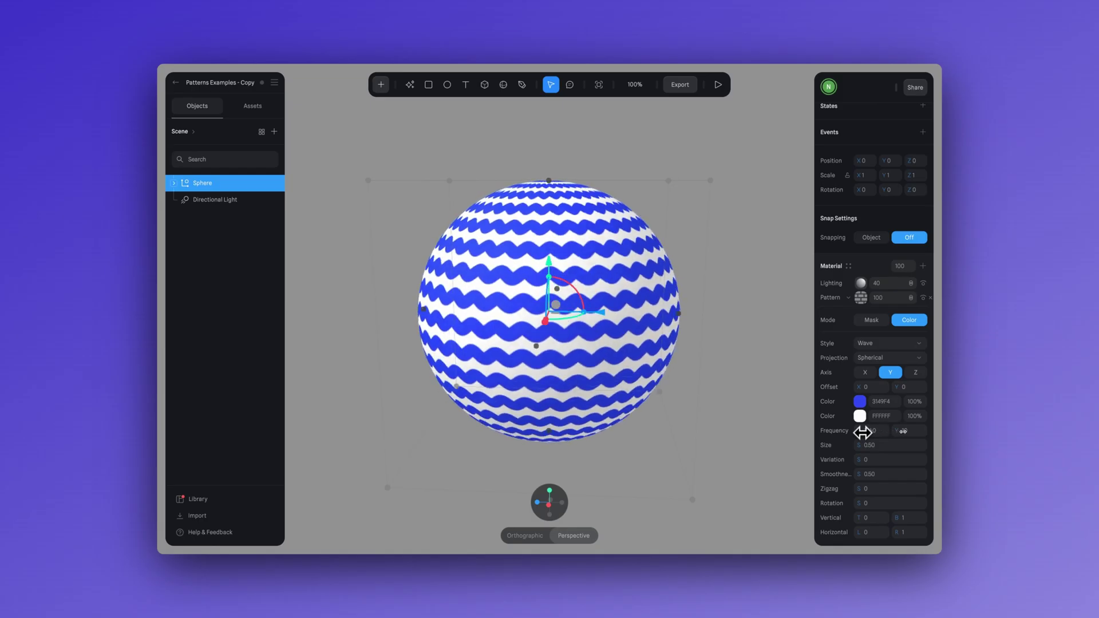
pyautogui.moveTo(861, 445); pyautogui.dragTo(862, 446)
pyautogui.moveTo(860, 488); pyautogui.dragTo(861, 491)
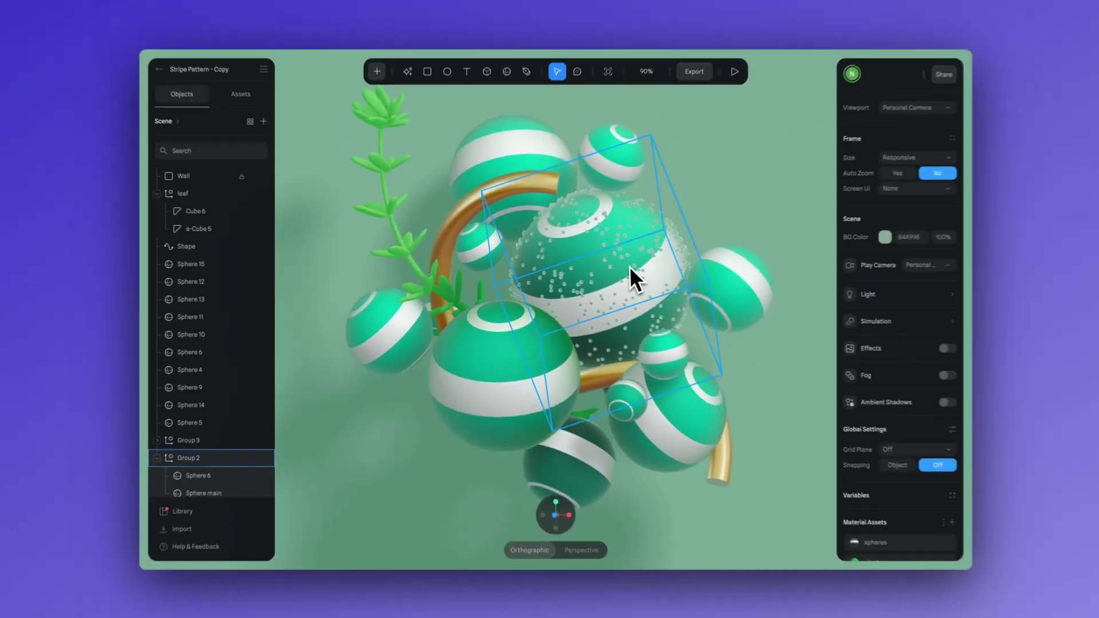
# In Group 2's spheres material, adjust Frequency Y, then try the second colour at 100% opacity and restore 0%
pyautogui.click(630, 268)
pyautogui.click(846, 329)
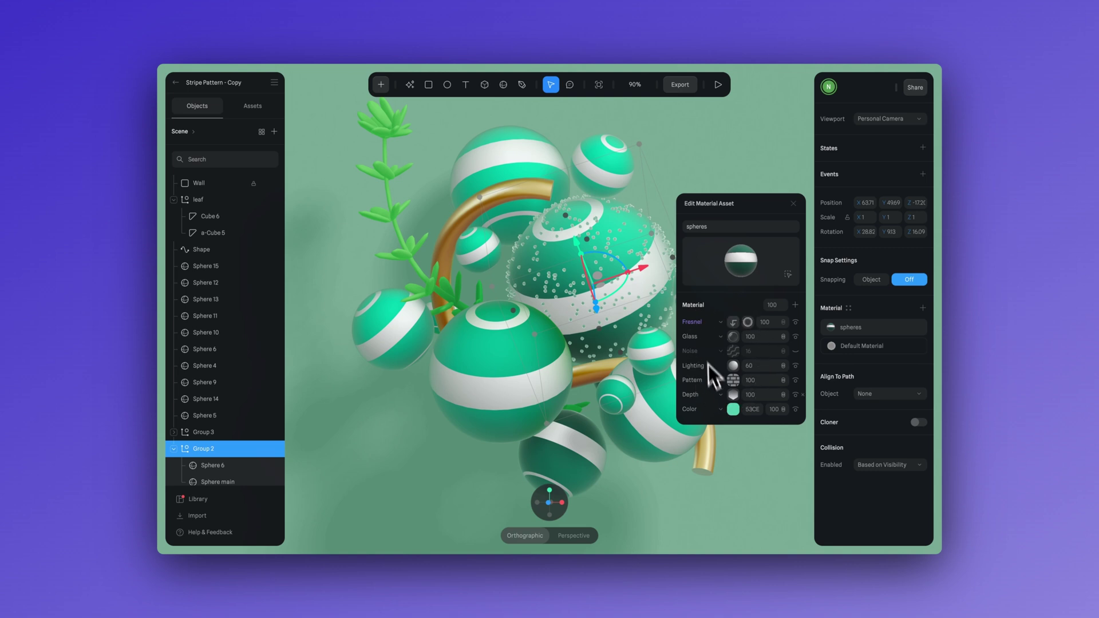
pyautogui.scroll(-3, 735, 384)
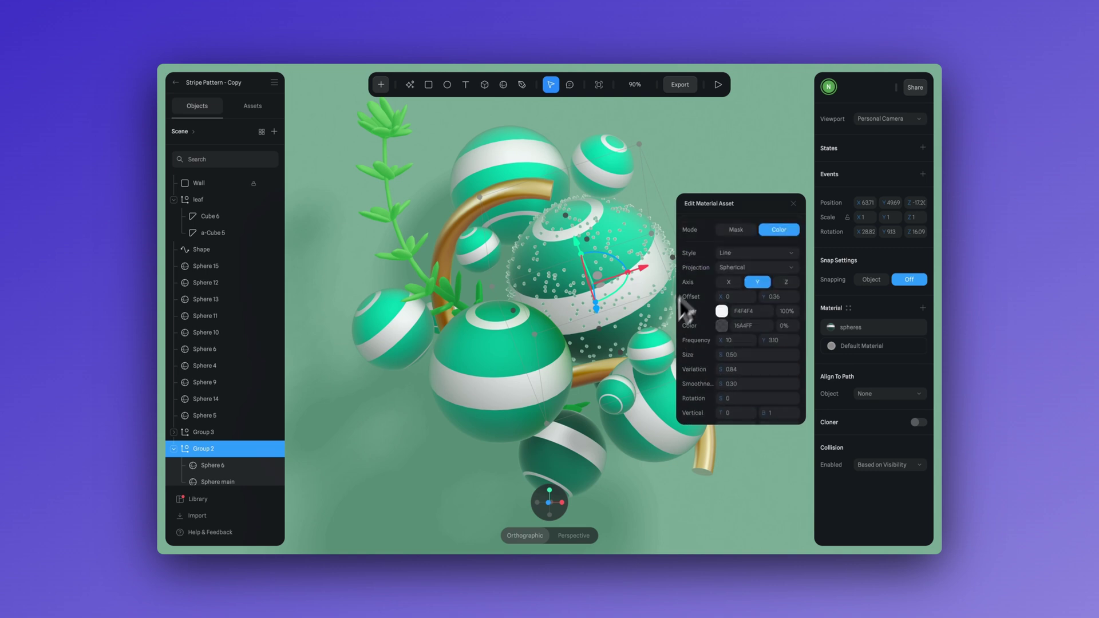
pyautogui.moveTo(766, 345); pyautogui.dragTo(765, 342)
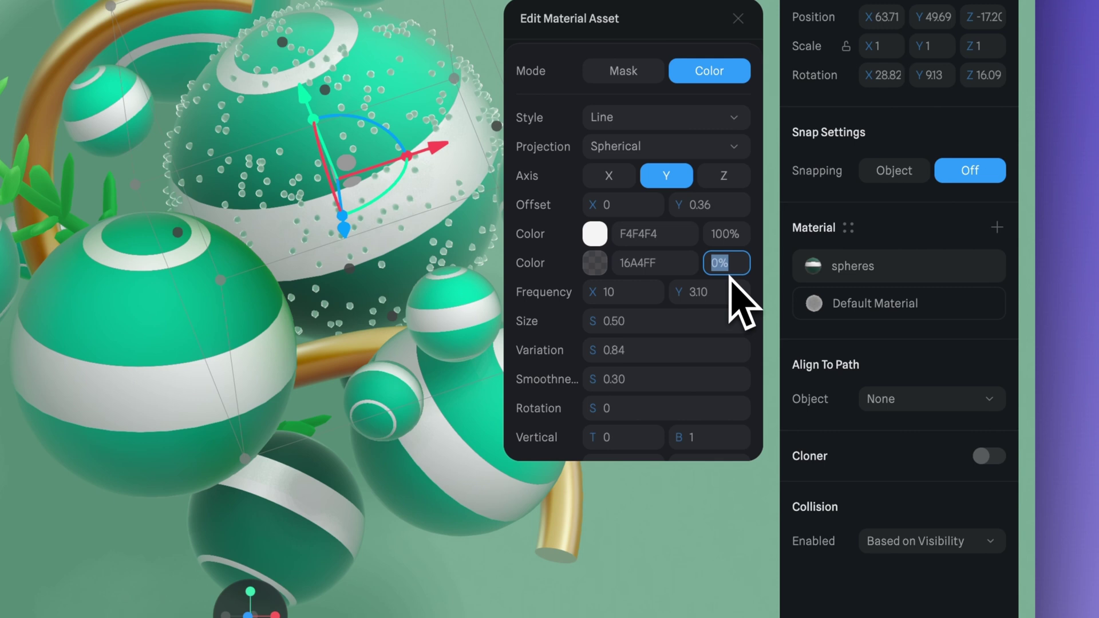
pyautogui.press('Return')
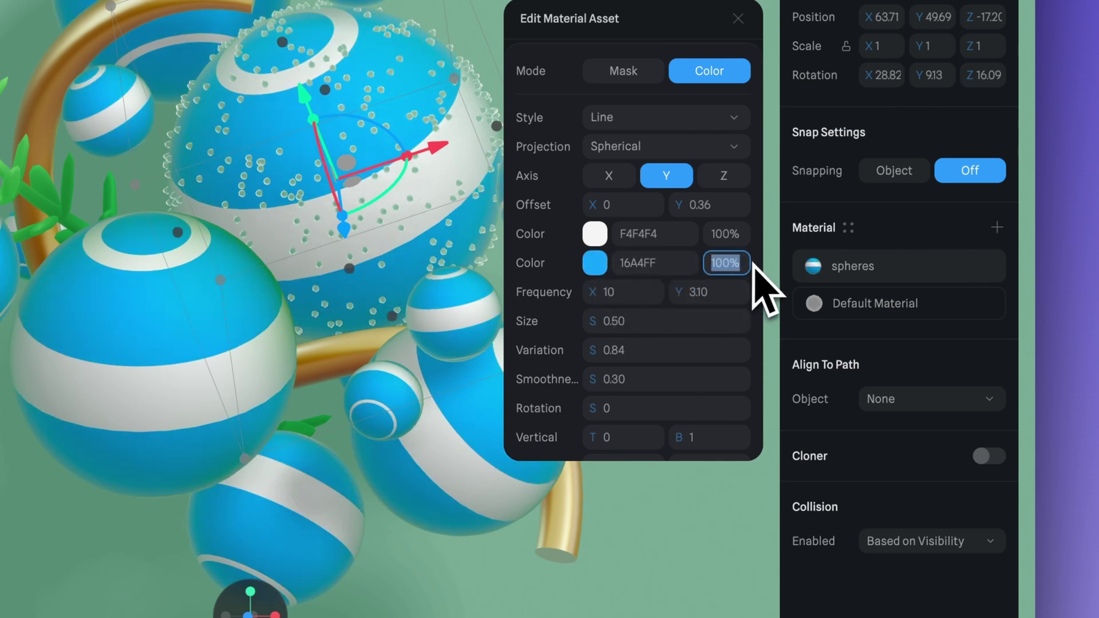
pyautogui.press('Return')
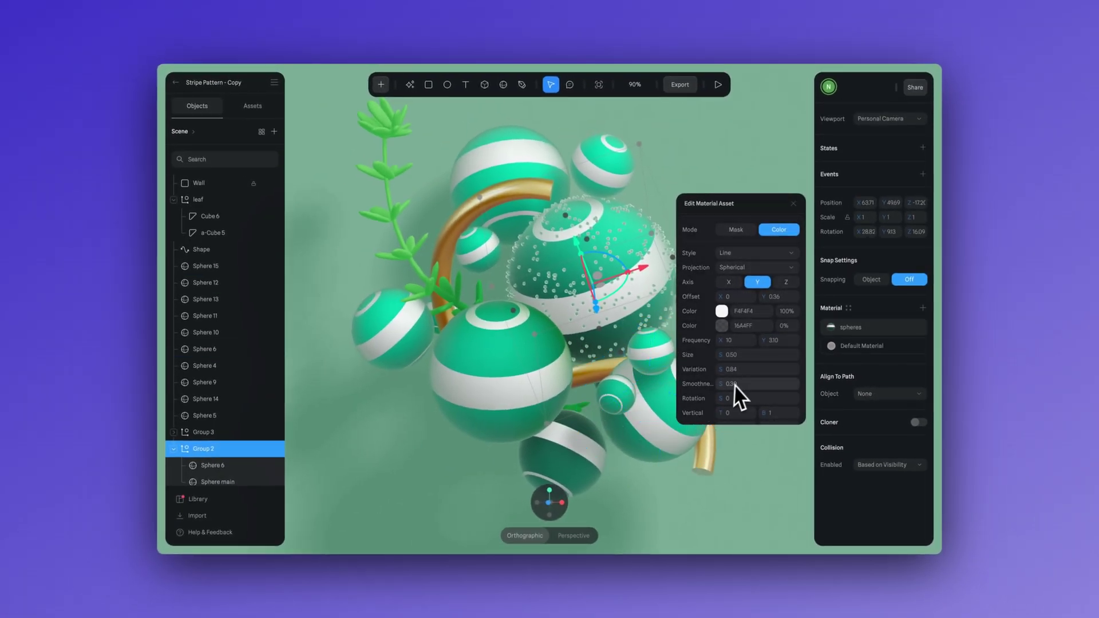
pyautogui.scroll(-1, 740, 395)
pyautogui.click(743, 458)
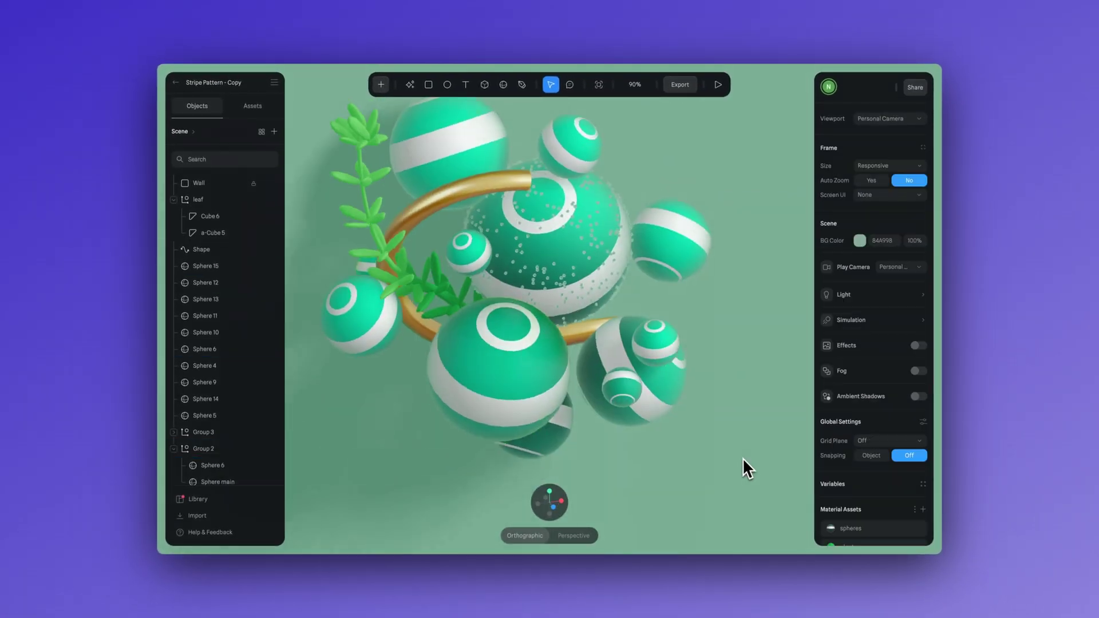
# Open the Share dialog for 'My Pattern Project' and show its Publish page
pyautogui.moveTo(727, 417)
pyautogui.mouseDown()
pyautogui.moveTo(695, 422)
pyautogui.moveTo(749, 441)
pyautogui.moveTo(724, 449)
pyautogui.moveTo(711, 435)
pyautogui.moveTo(738, 427)
pyautogui.moveTo(758, 440)
pyautogui.moveTo(724, 432)
pyautogui.mouseUp()
pyautogui.click(679, 448)
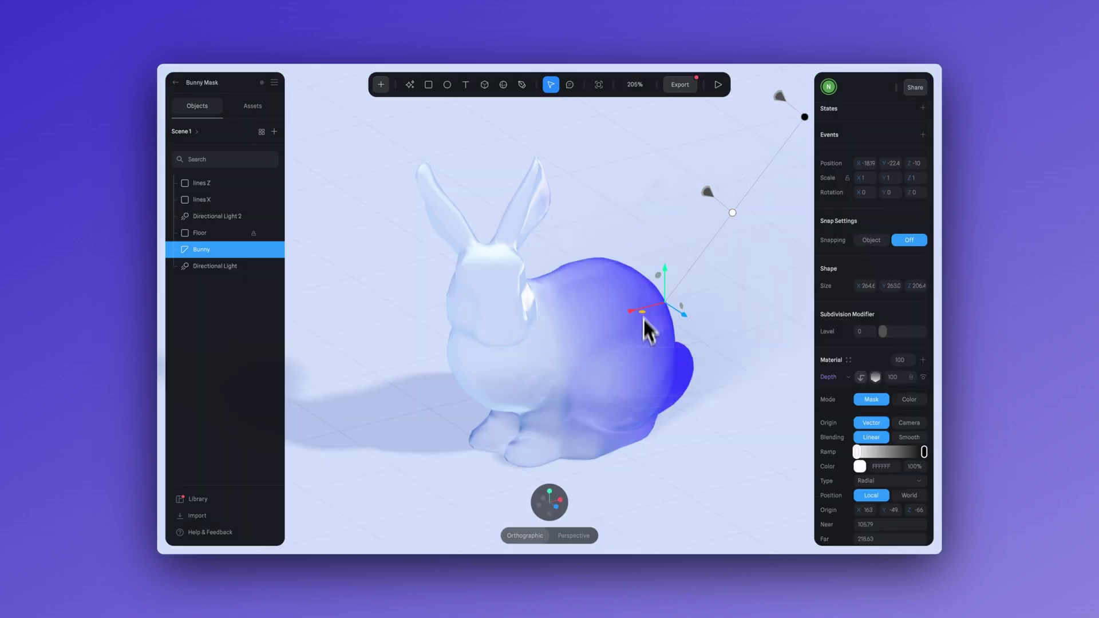
pyautogui.moveTo(650, 326); pyautogui.dragTo(577, 377)
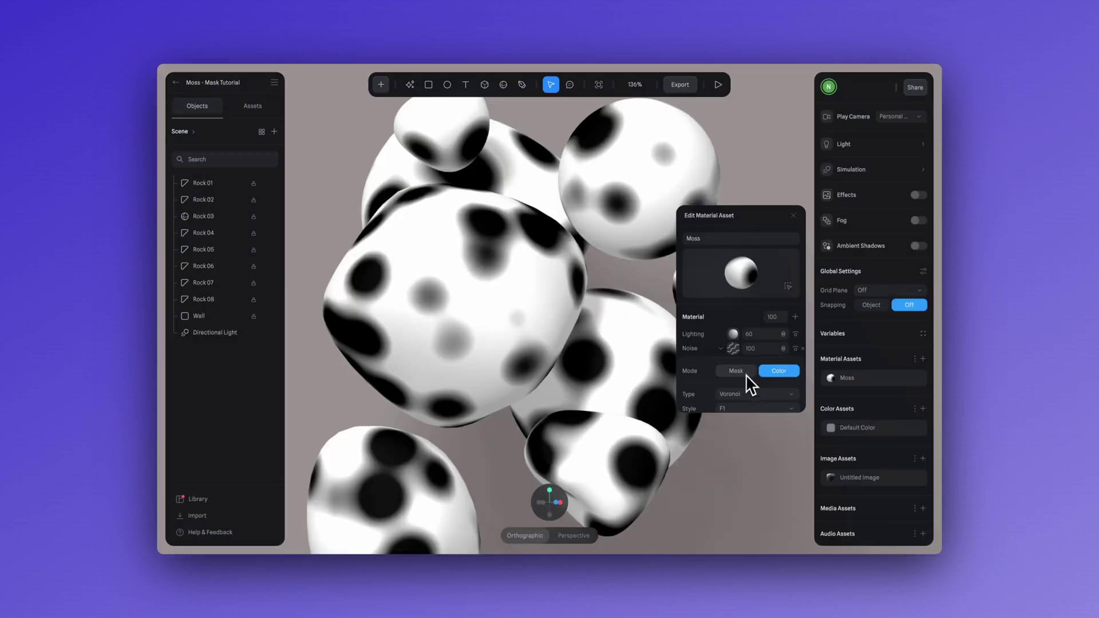
pyautogui.click(746, 375)
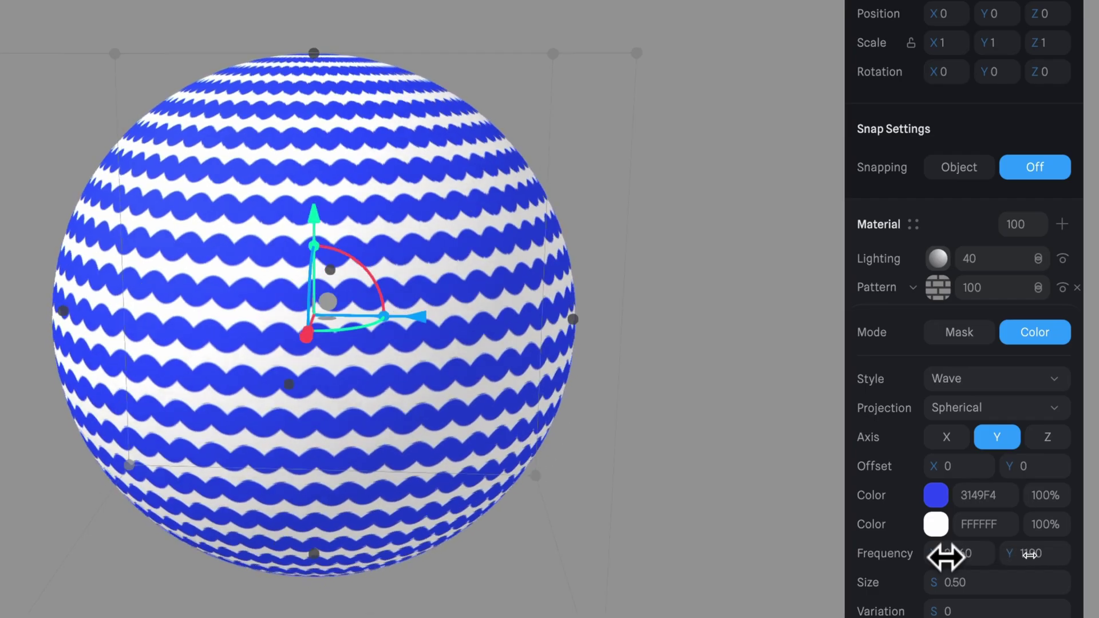
pyautogui.moveTo(945, 556); pyautogui.dragTo(946, 558)
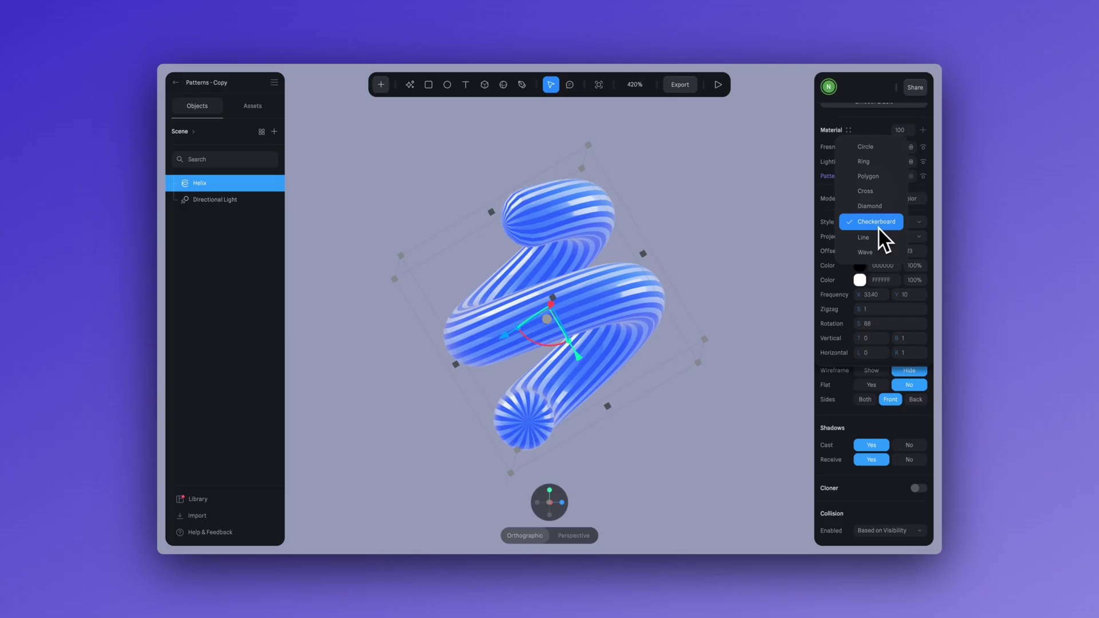
pyautogui.click(879, 229)
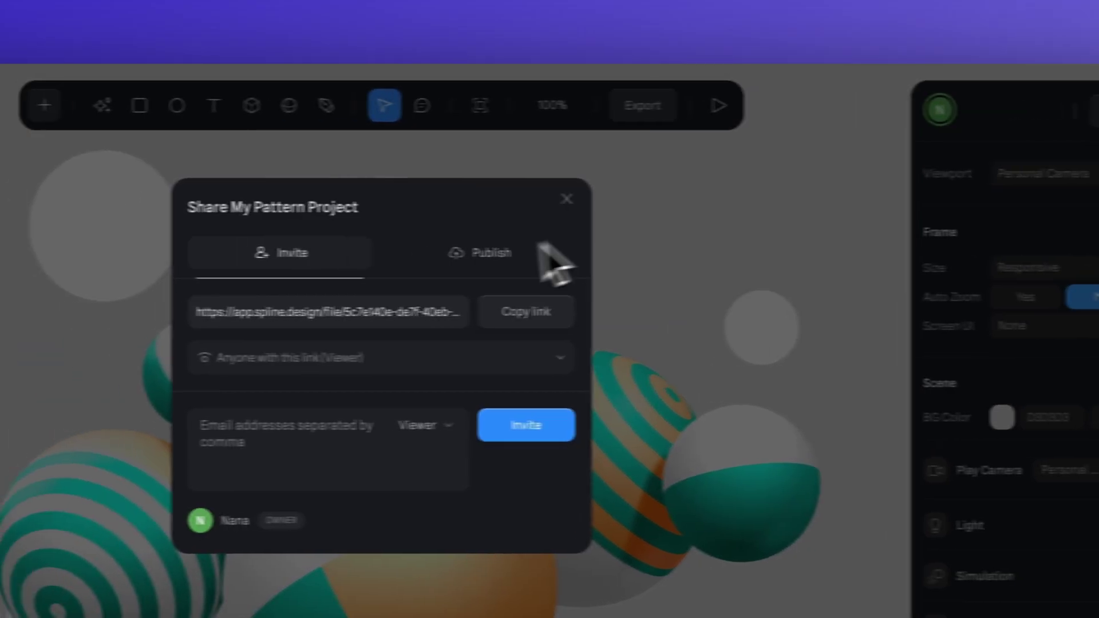
pyautogui.click(333, 254)
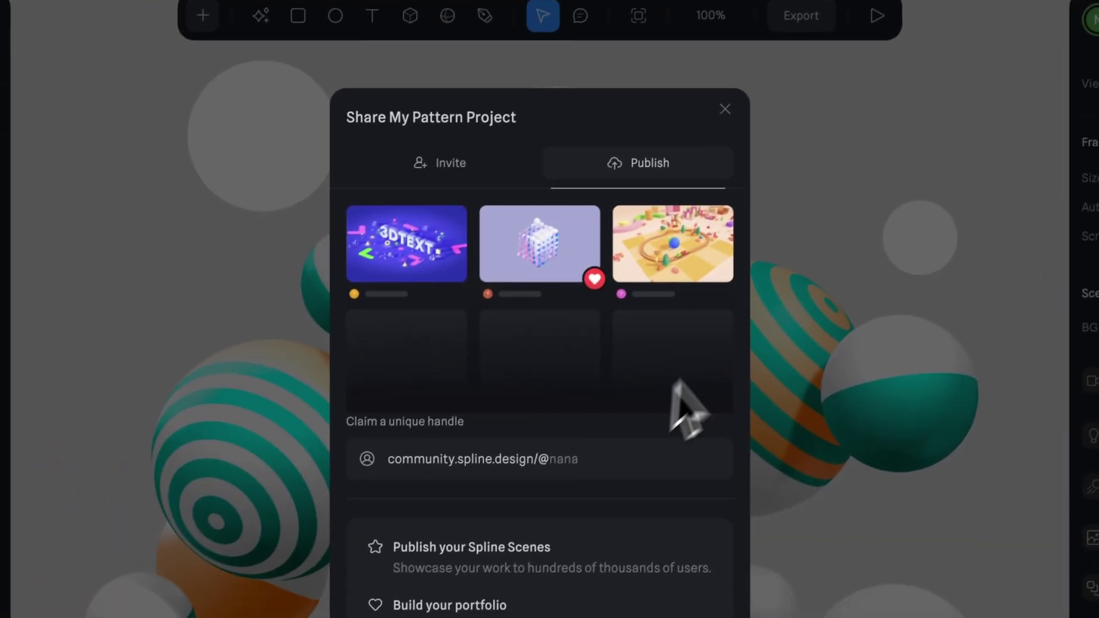